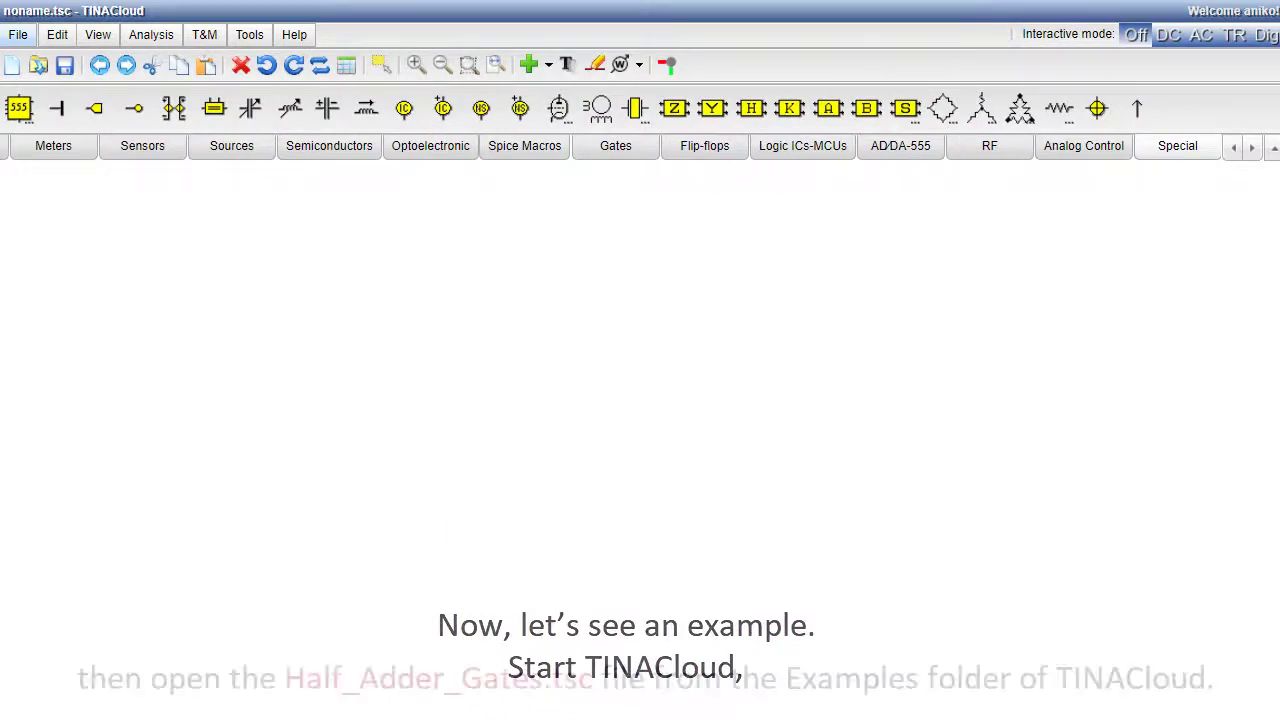
Open the Half_Adder_Gates.tsc example circuit from TINA Examples via File > Open.
click(18, 34)
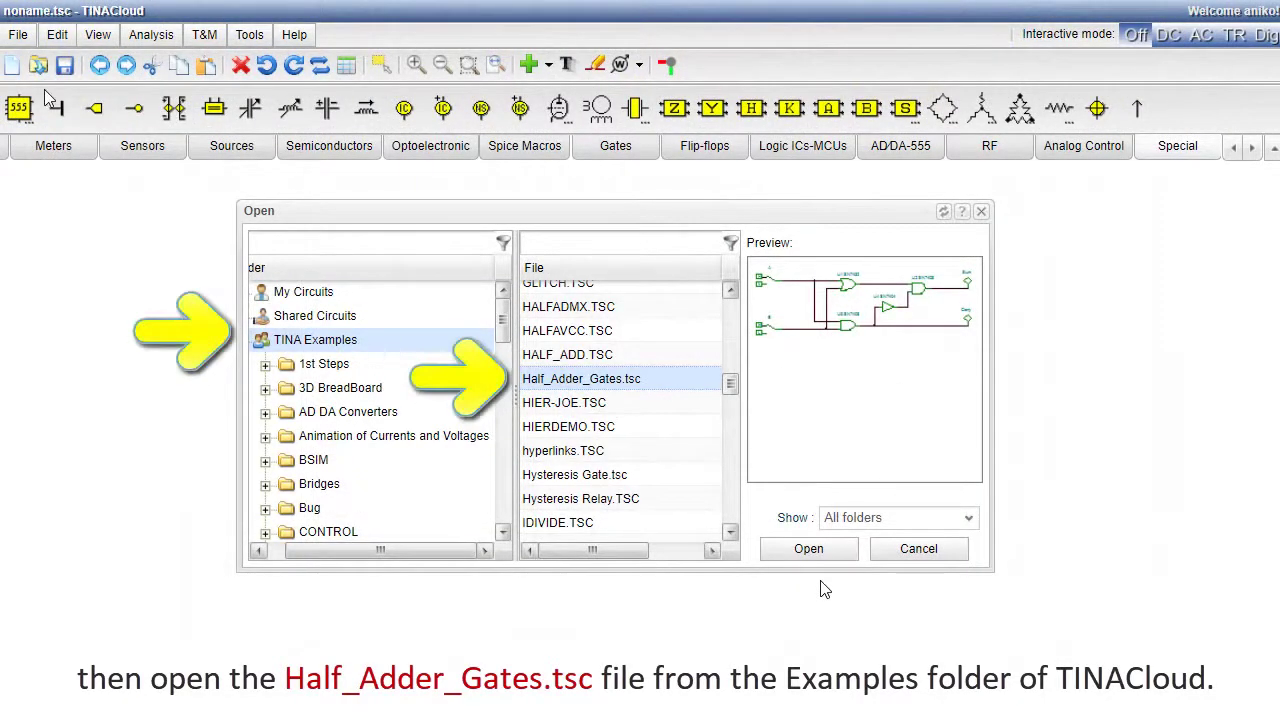
click(811, 556)
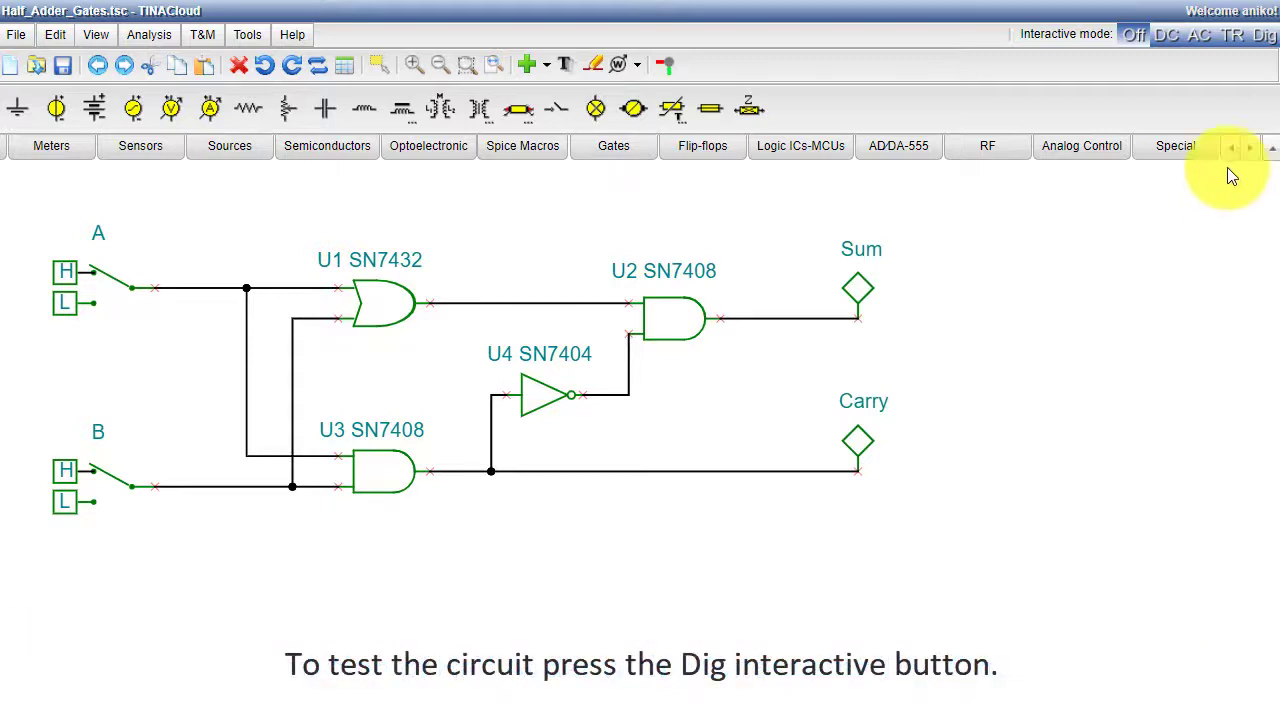
click(1265, 40)
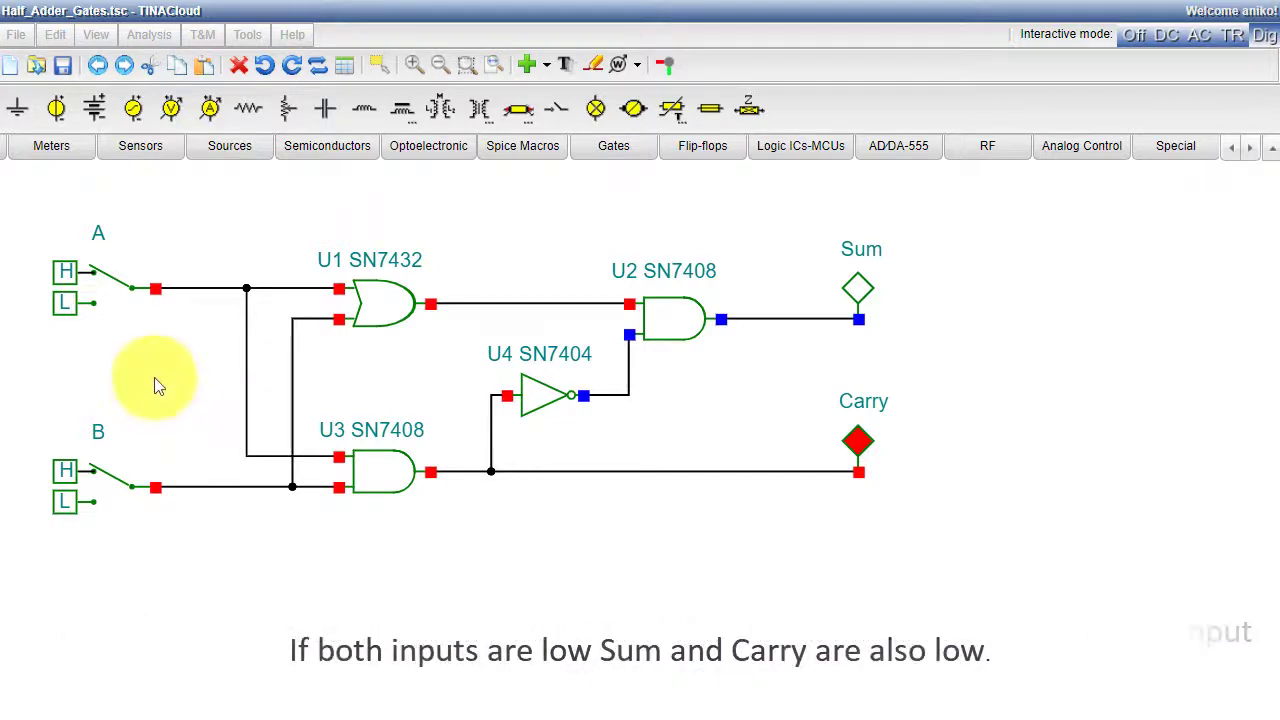
click(135, 297)
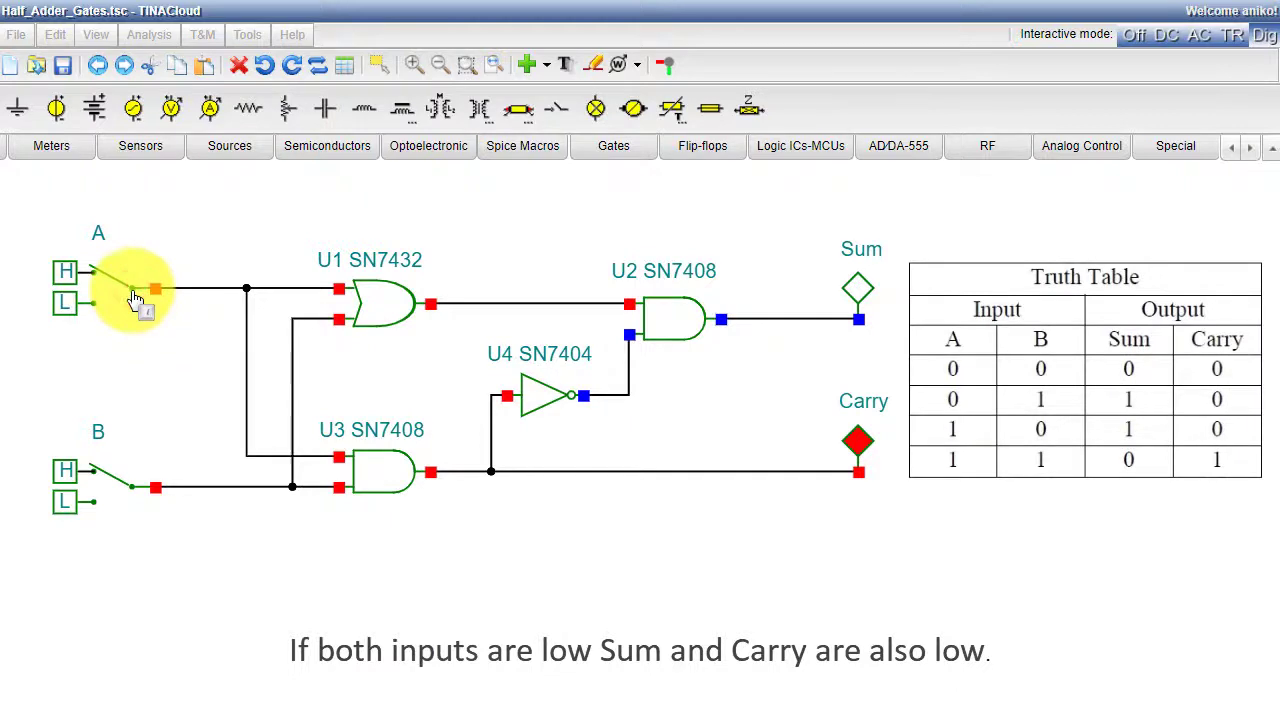
click(133, 493)
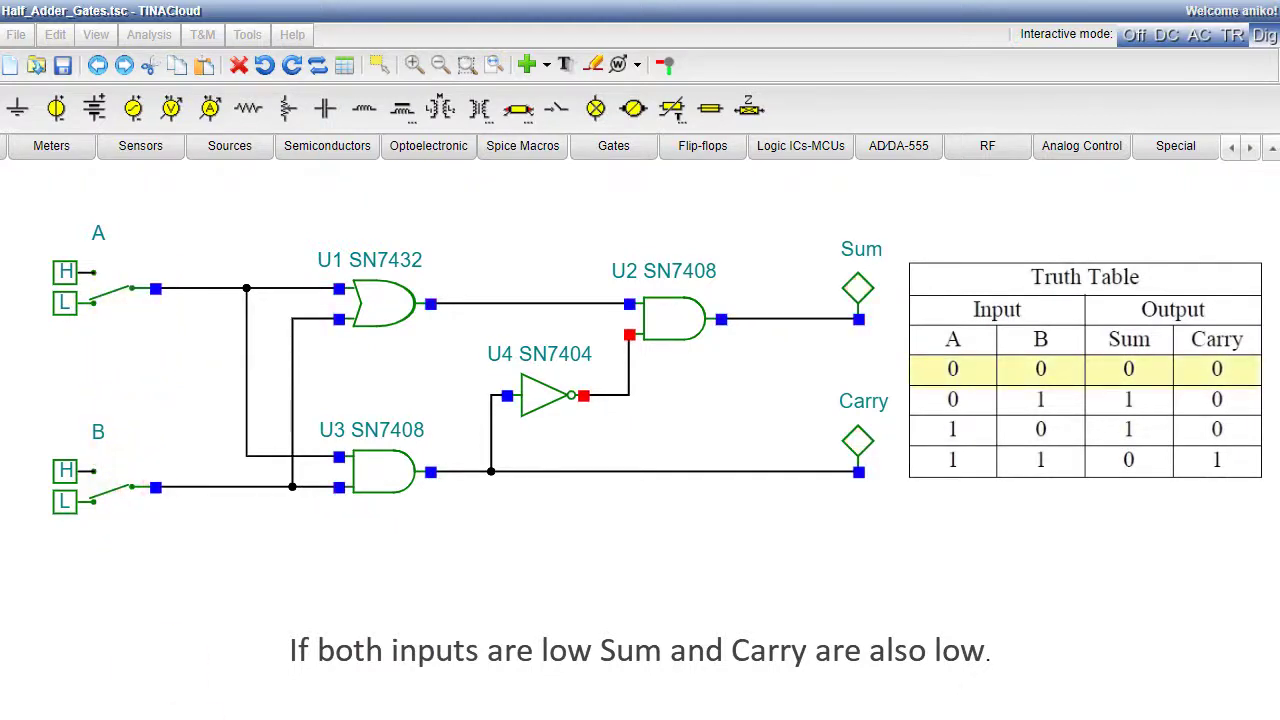
click(134, 294)
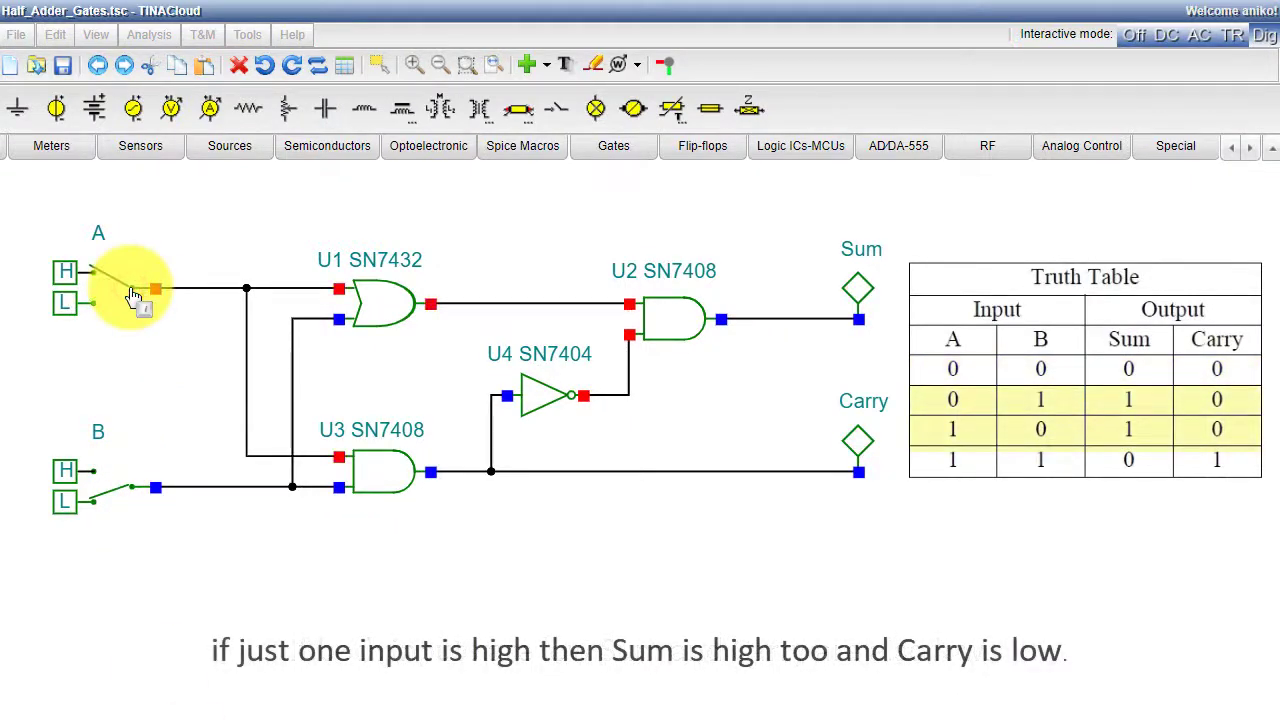
click(133, 298)
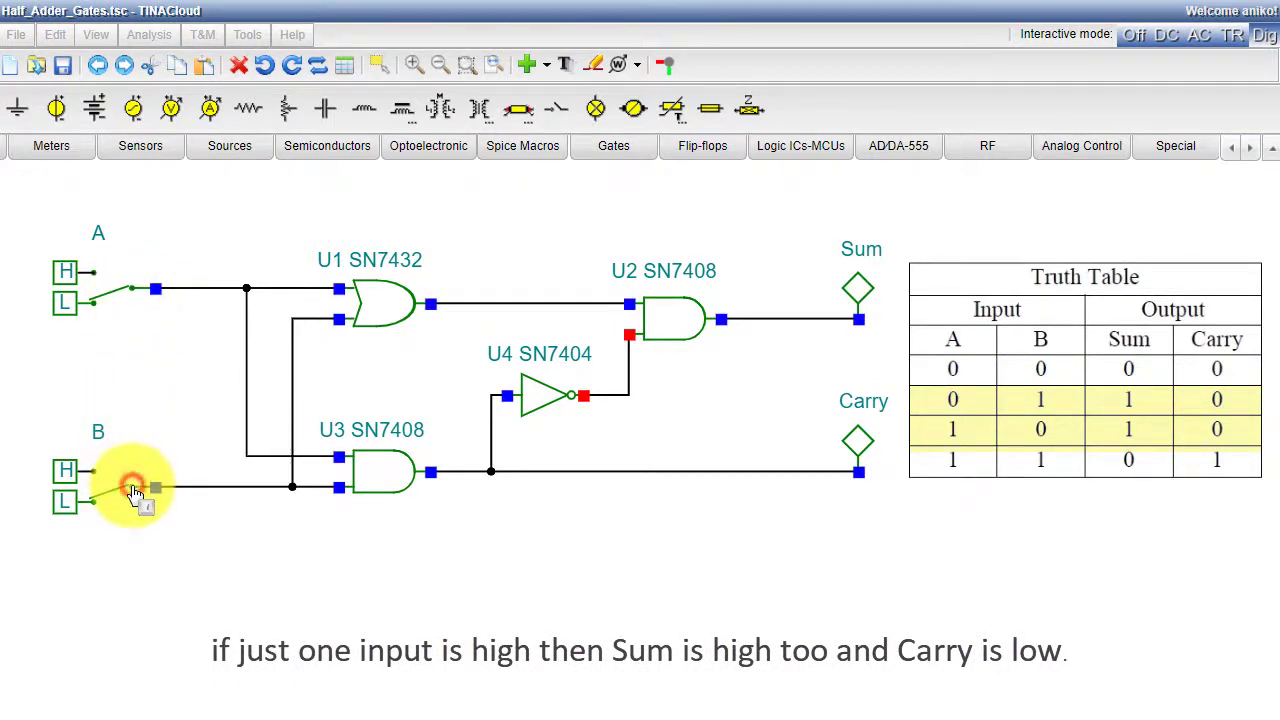
click(134, 490)
click(133, 296)
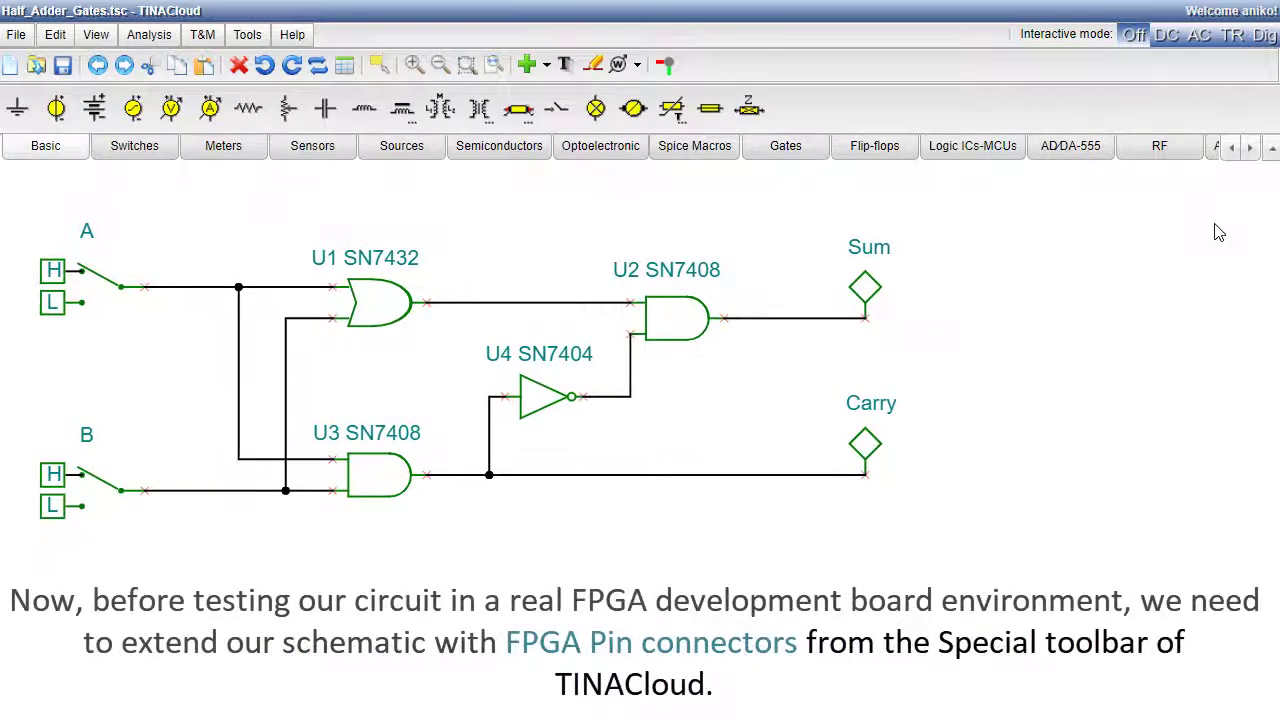
Place an FPGA Pin (Pin1) from the Special components onto input switch A's wire.
click(1250, 148)
click(1250, 148)
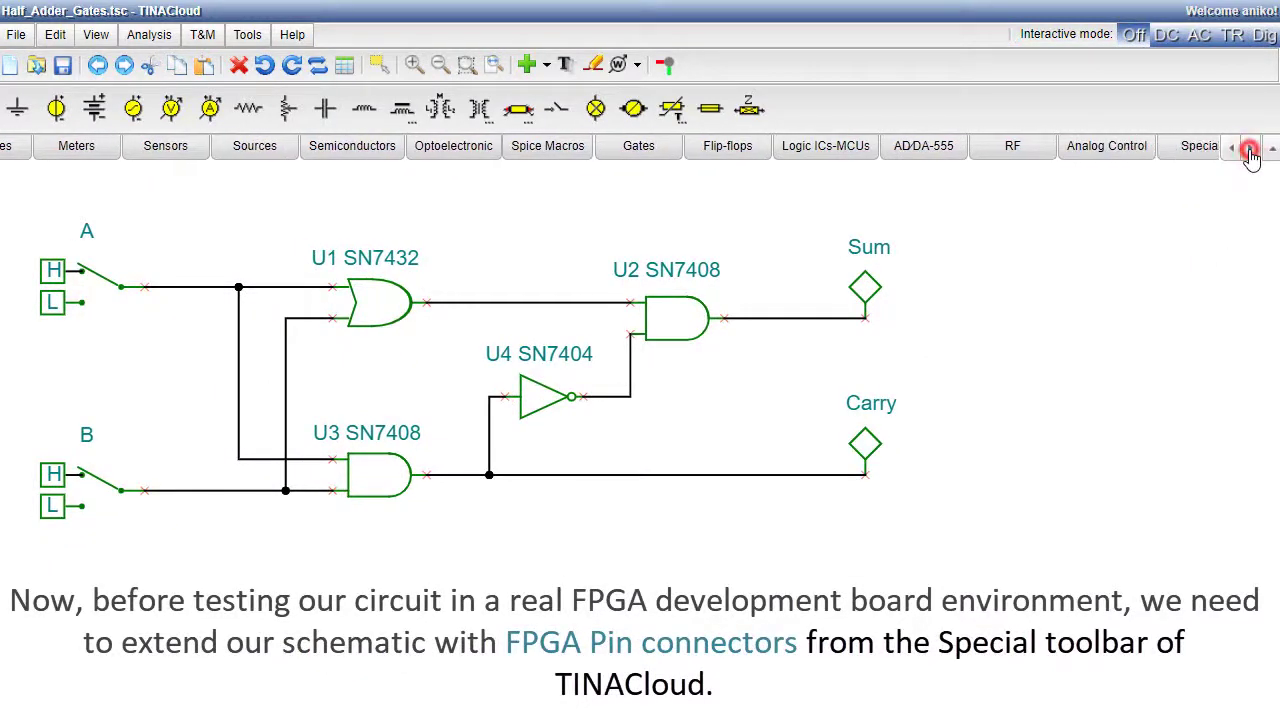
click(1174, 156)
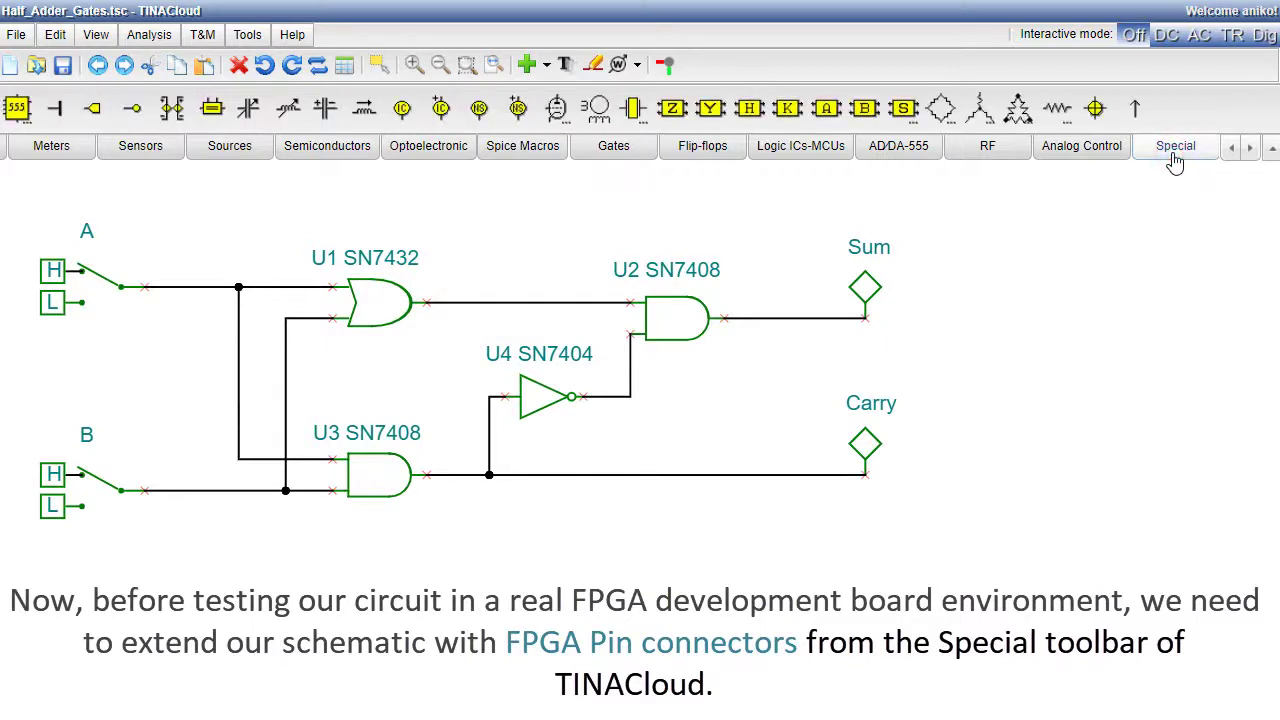
click(1137, 114)
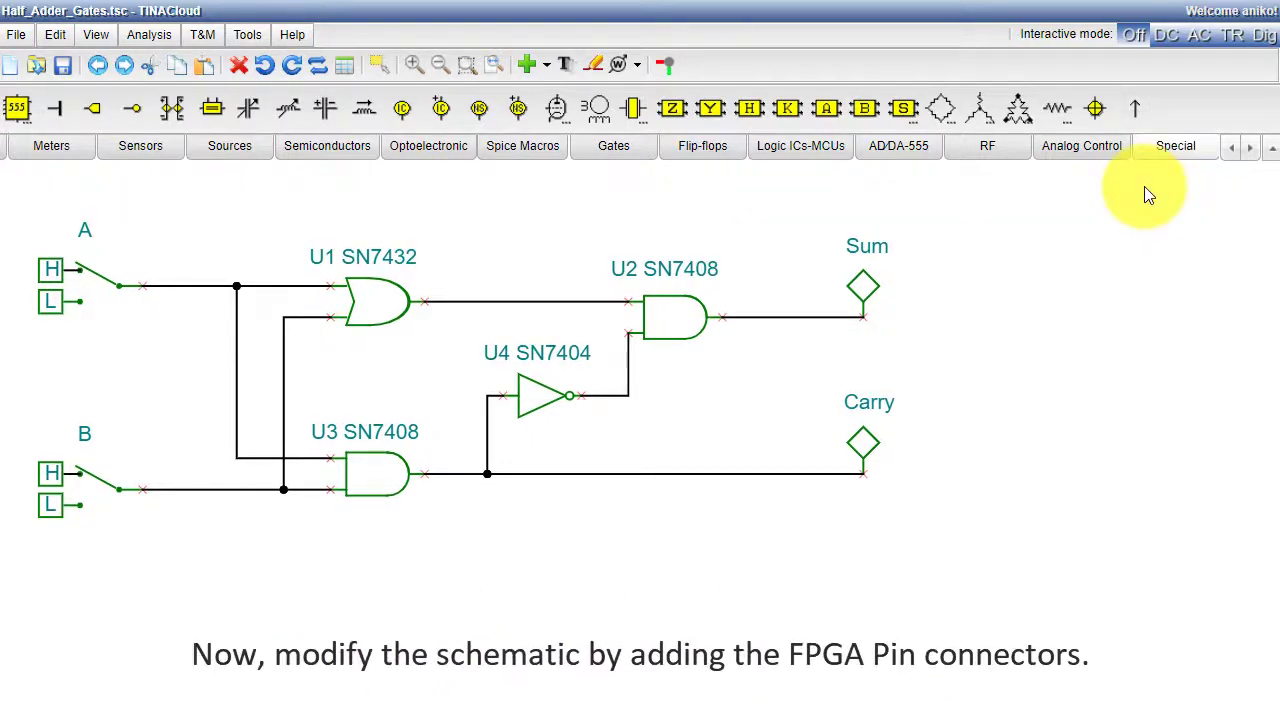
click(1137, 116)
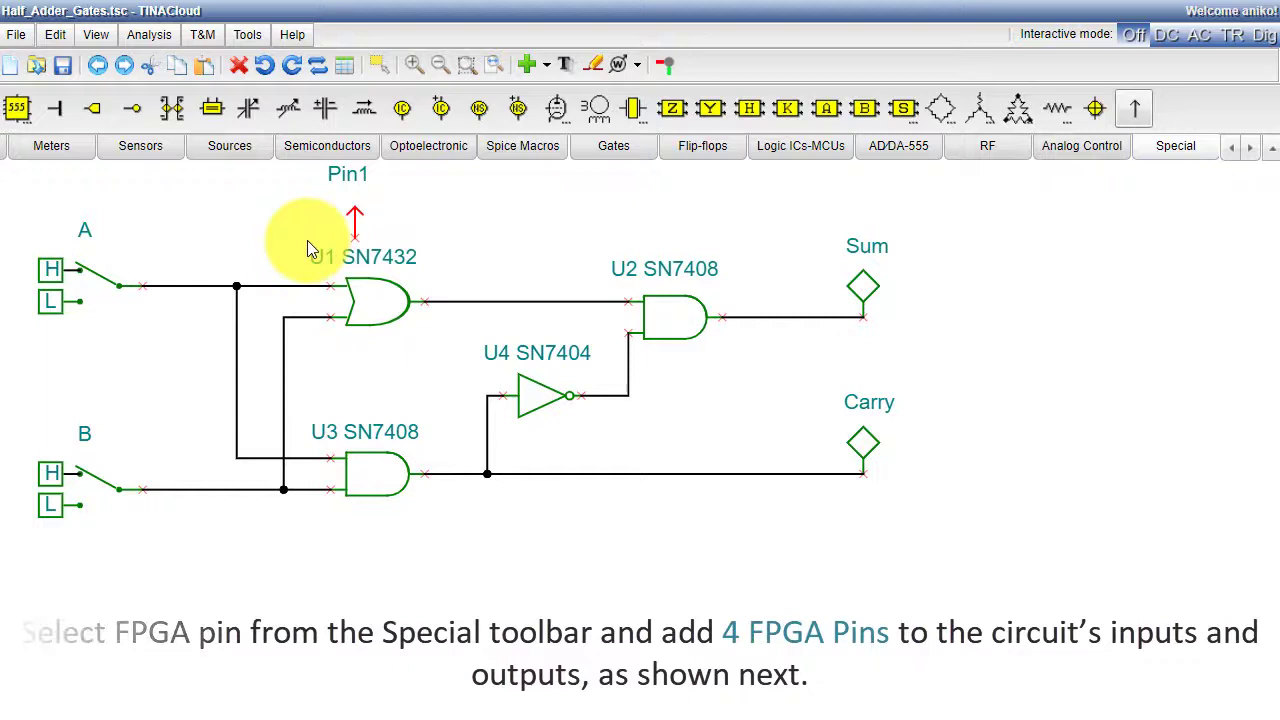
click(143, 285)
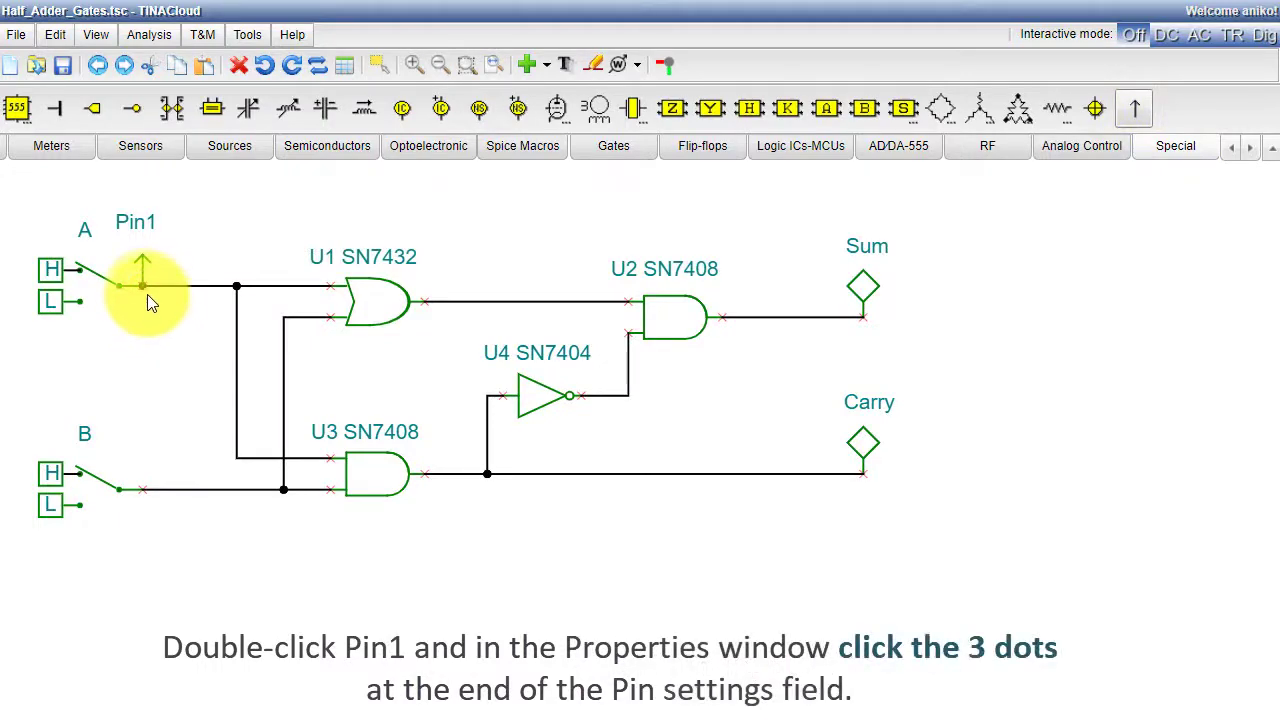
Assign Pin1 to switch sw<0> of the Digilent Basys 3 Artix-7 board.
double_click(145, 275)
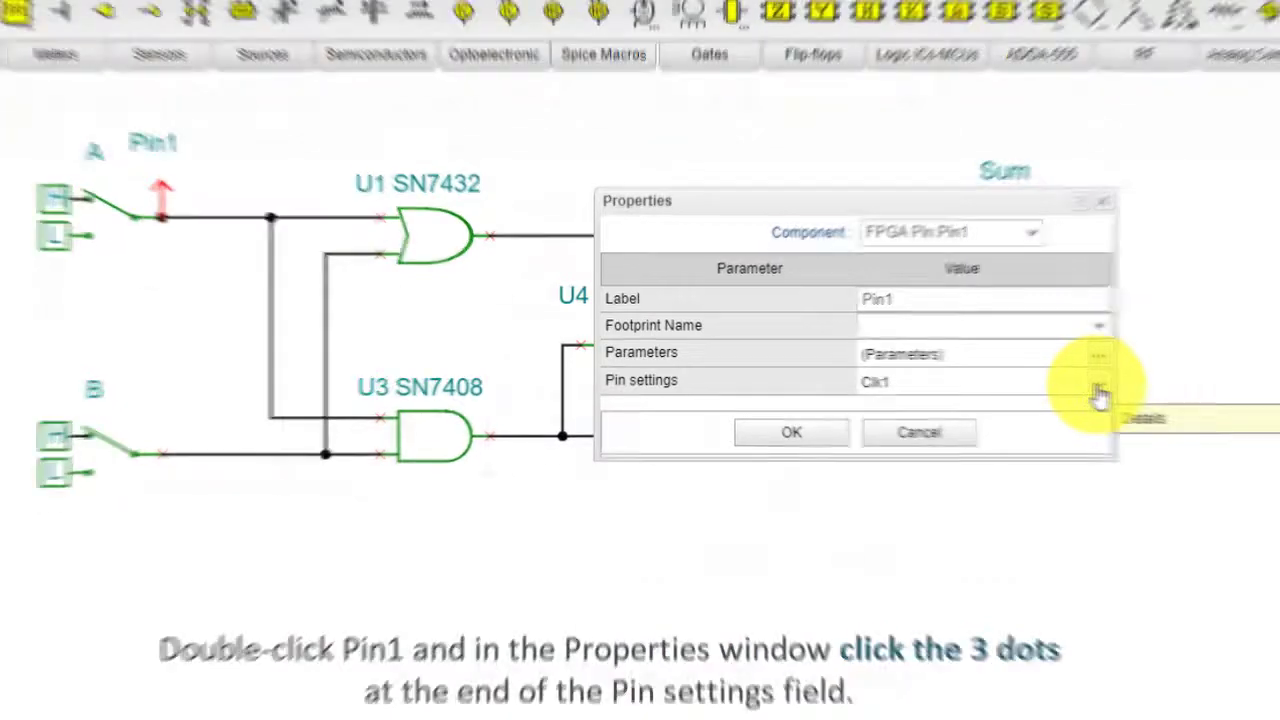
click(1097, 390)
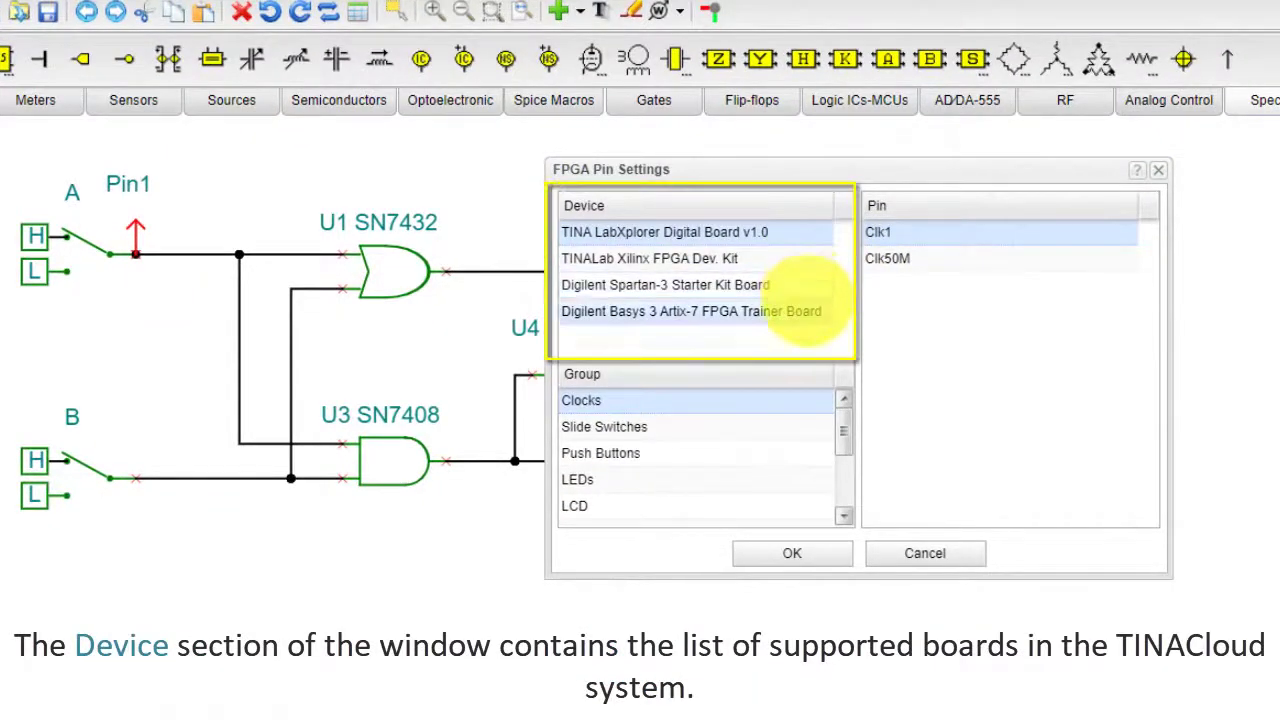
click(805, 311)
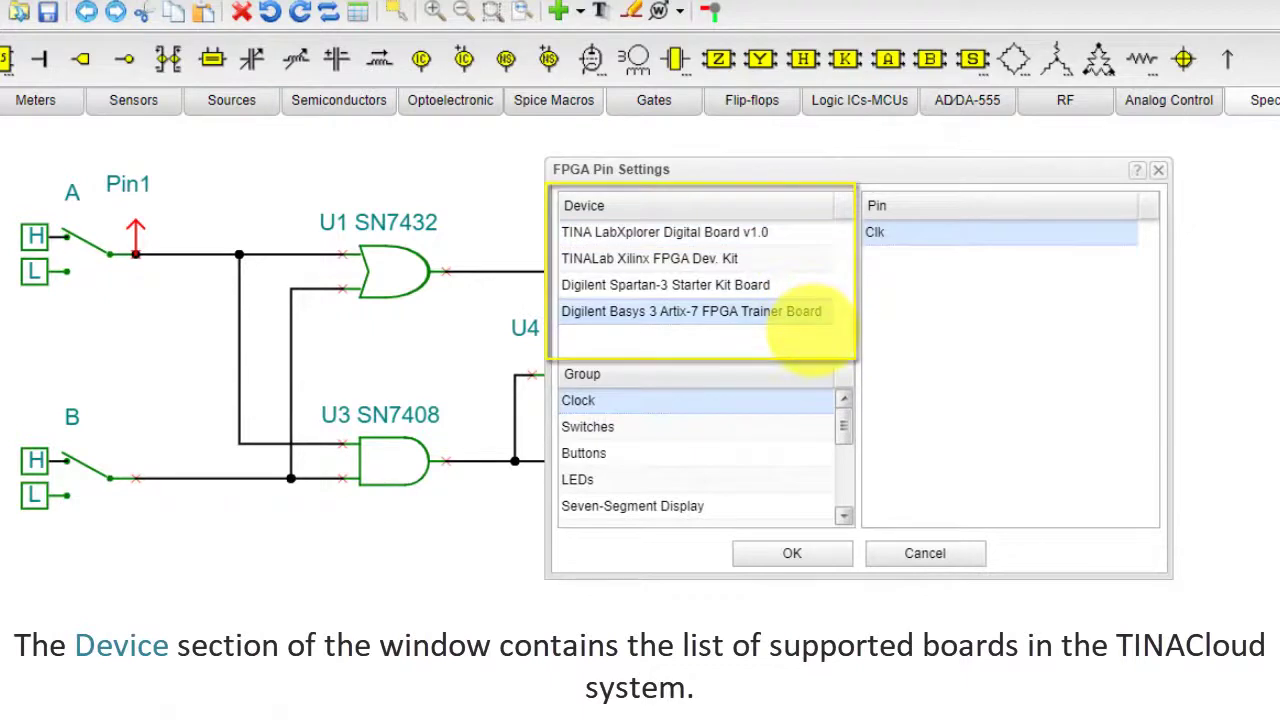
scroll(845, 438, down, 2)
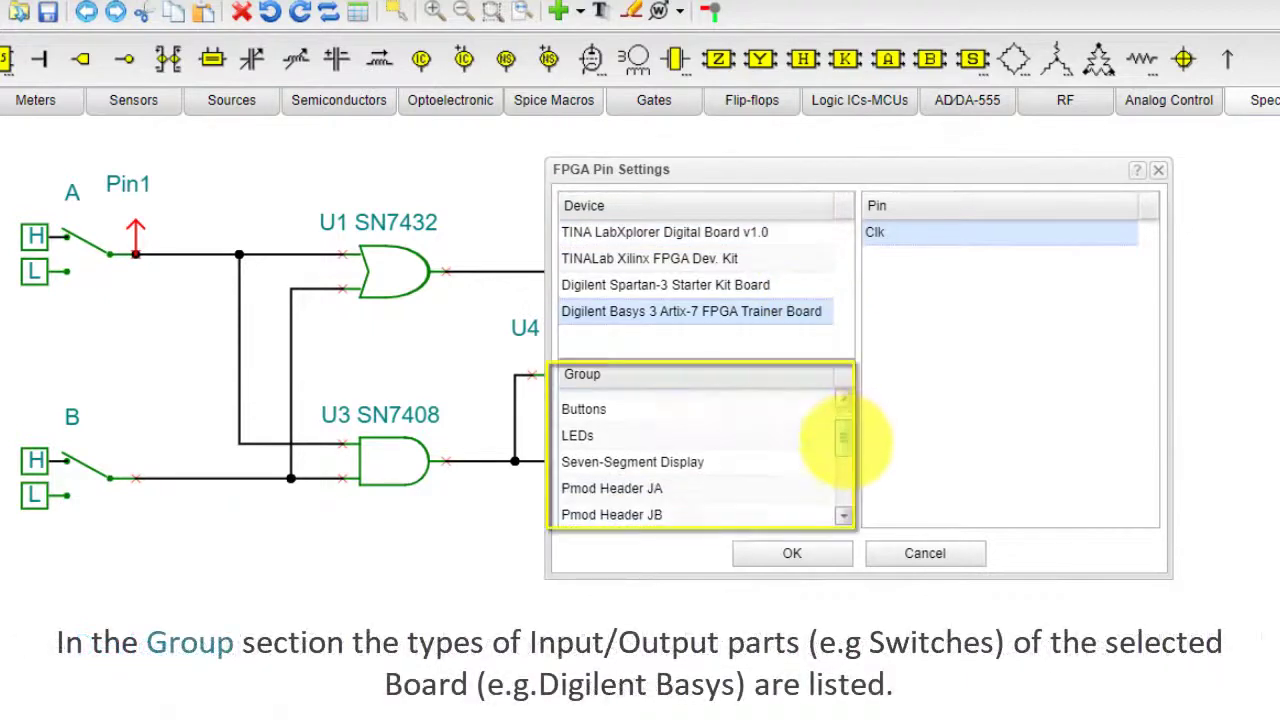
scroll(845, 445, down, 7)
scroll(845, 455, up, 5)
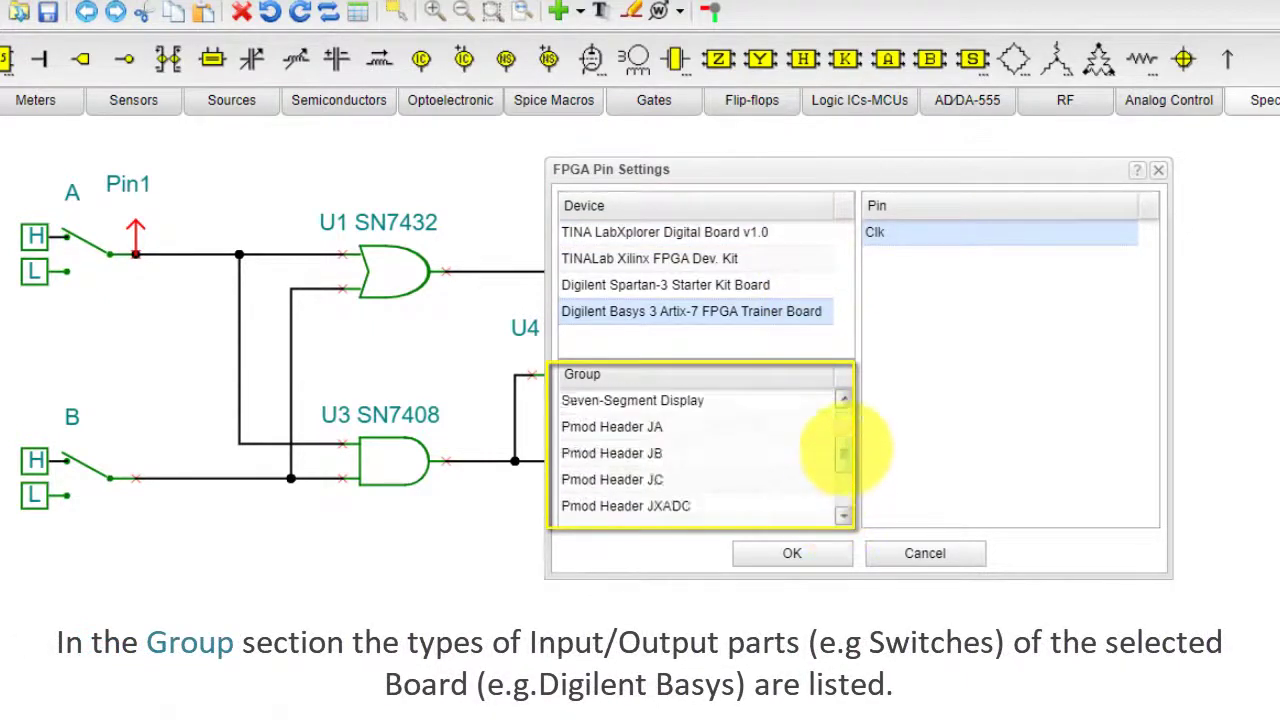
scroll(845, 450, up, 2)
click(640, 427)
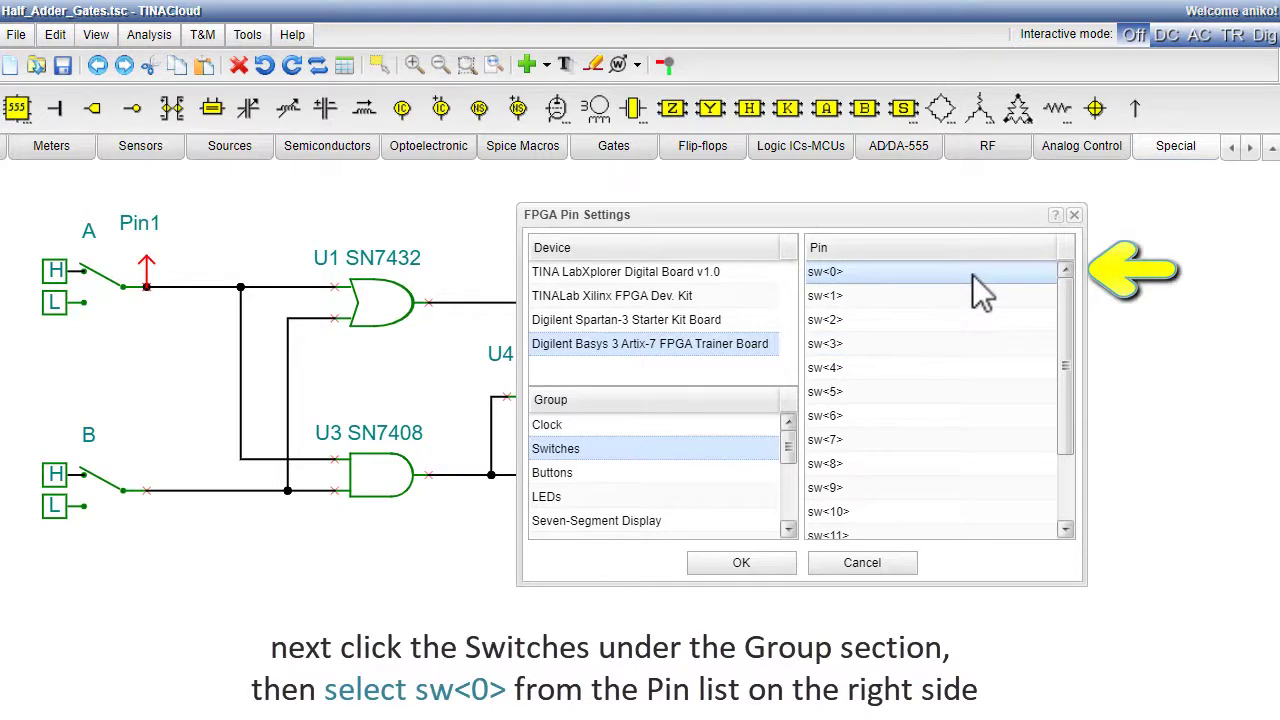
click(741, 564)
Relabel the input A pin as sw<0>.
click(855, 346)
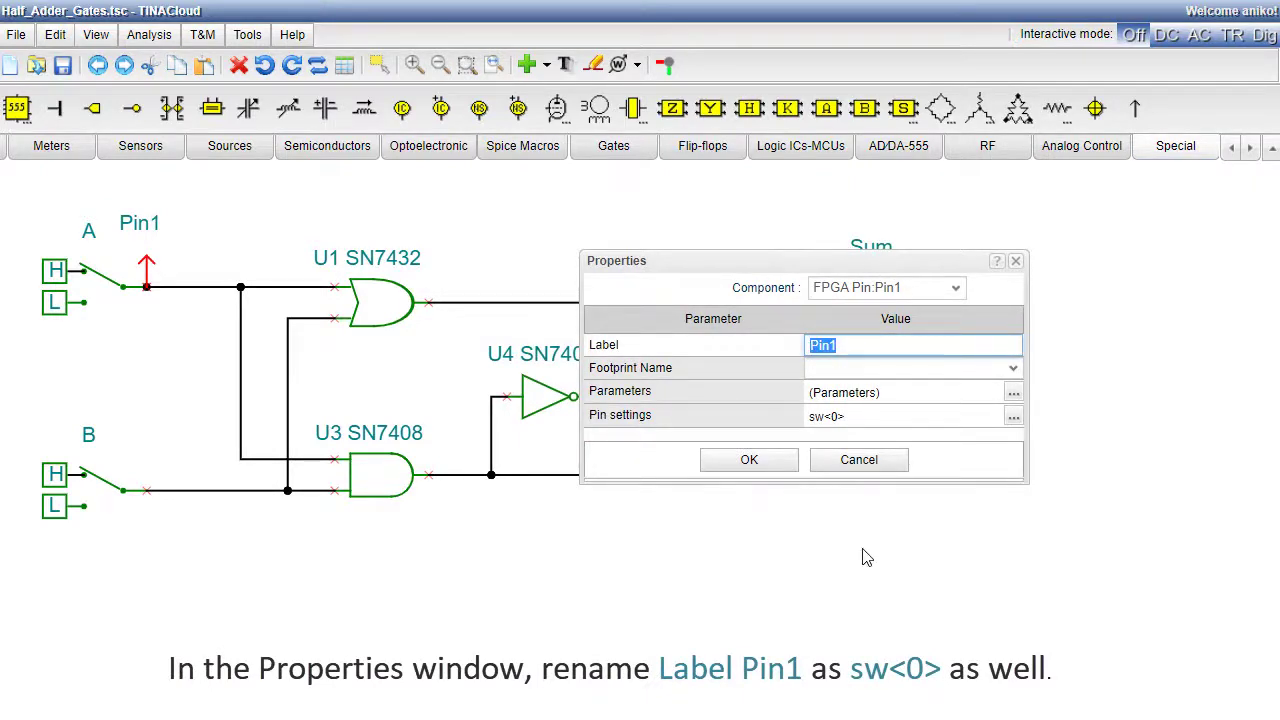
text(sw<0>)
click(762, 463)
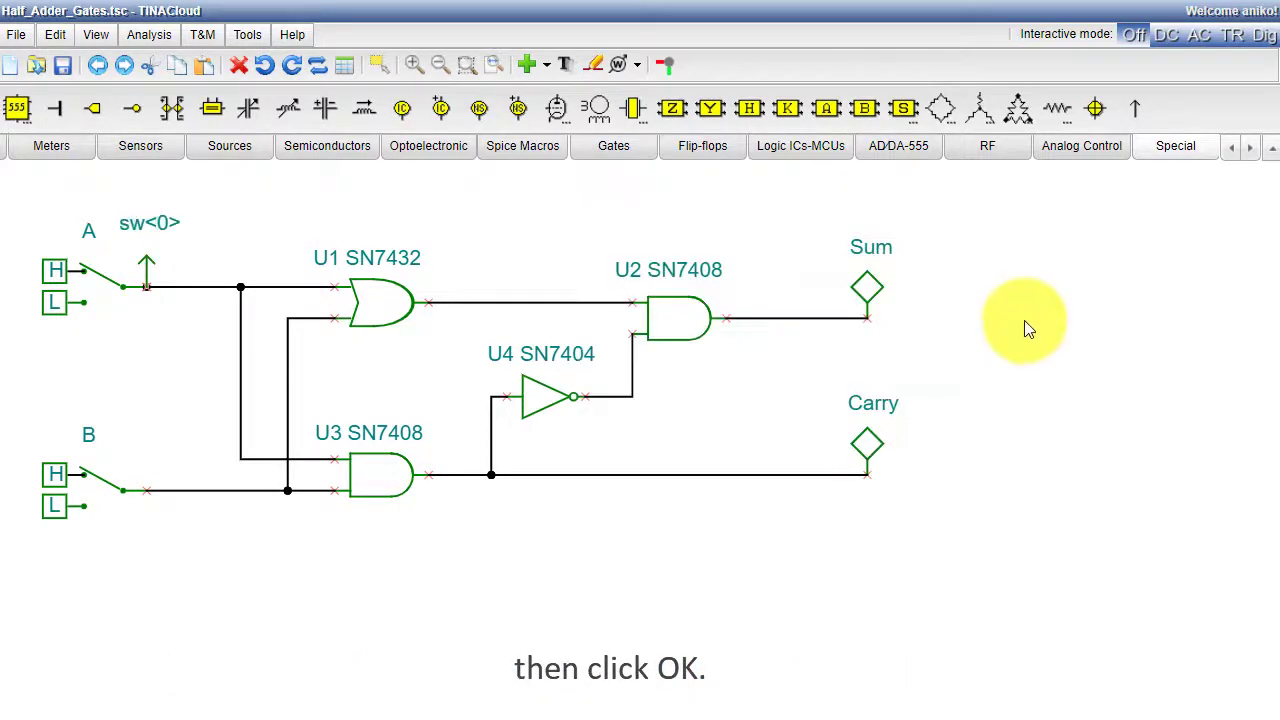
Place a second FPGA pin on input B's wire and assign it to Basys 3 switch sw<1>.
click(1128, 118)
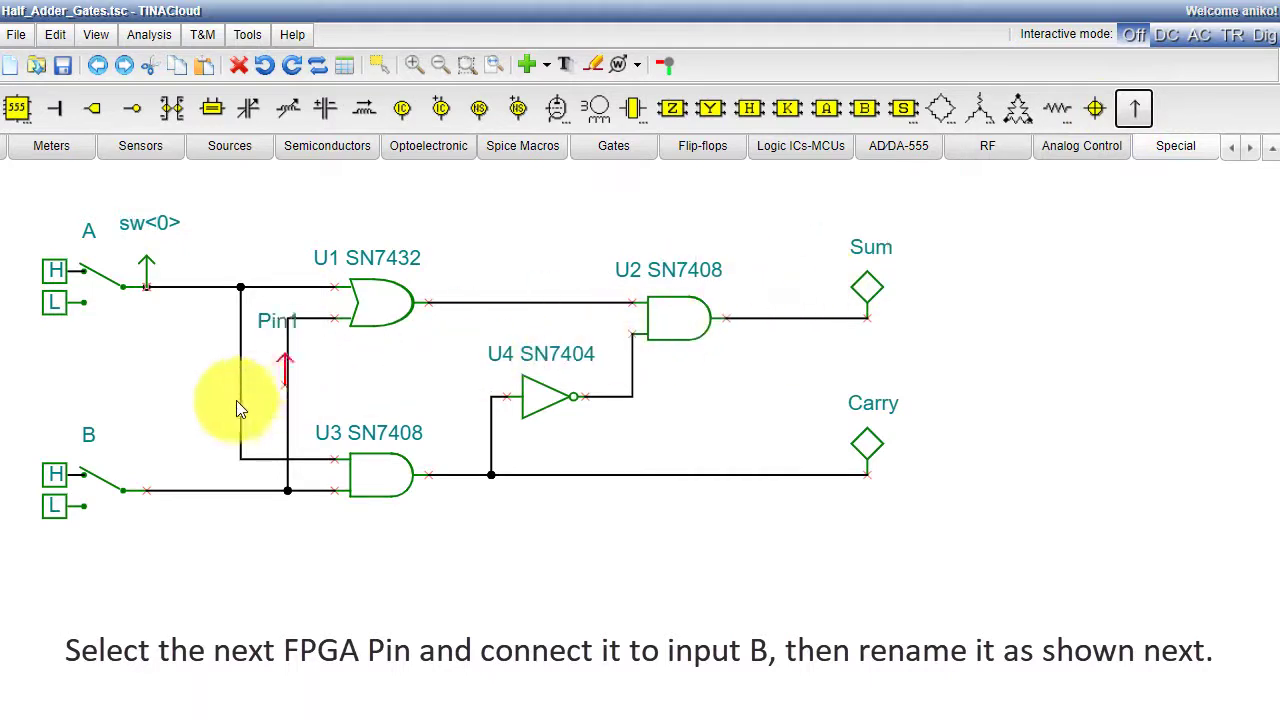
click(146, 489)
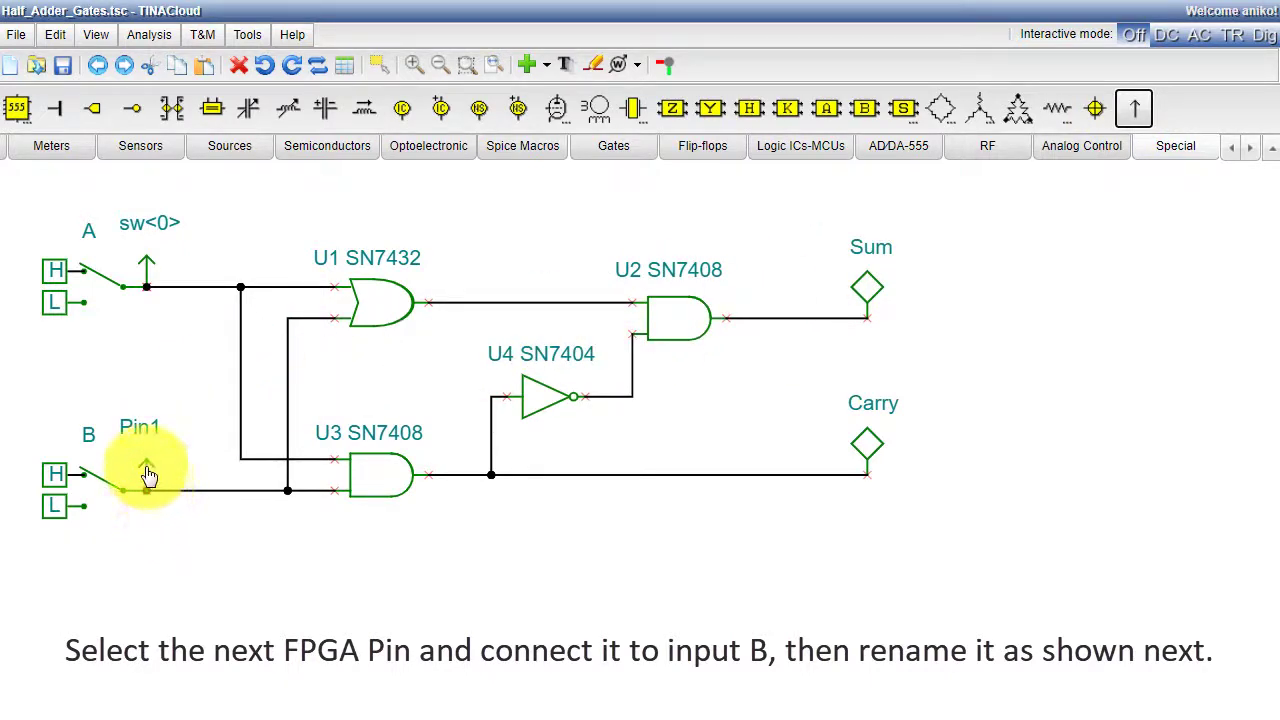
double_click(147, 473)
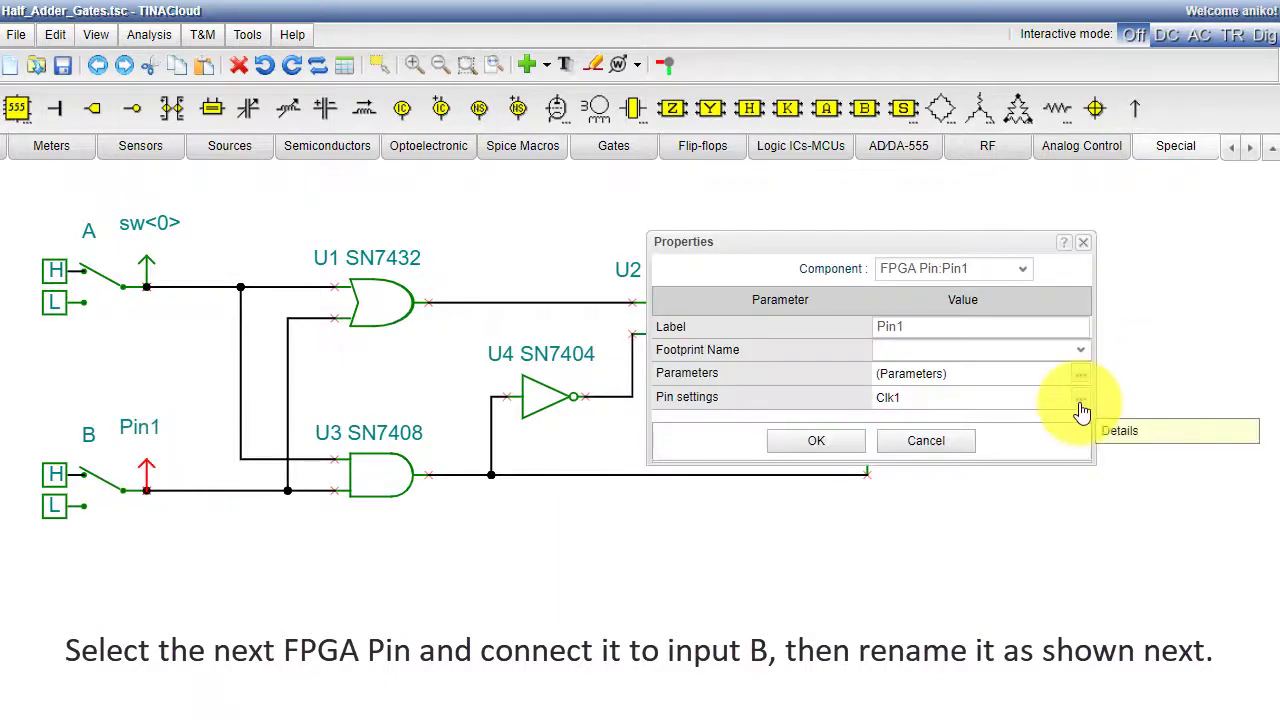
click(1081, 410)
click(640, 337)
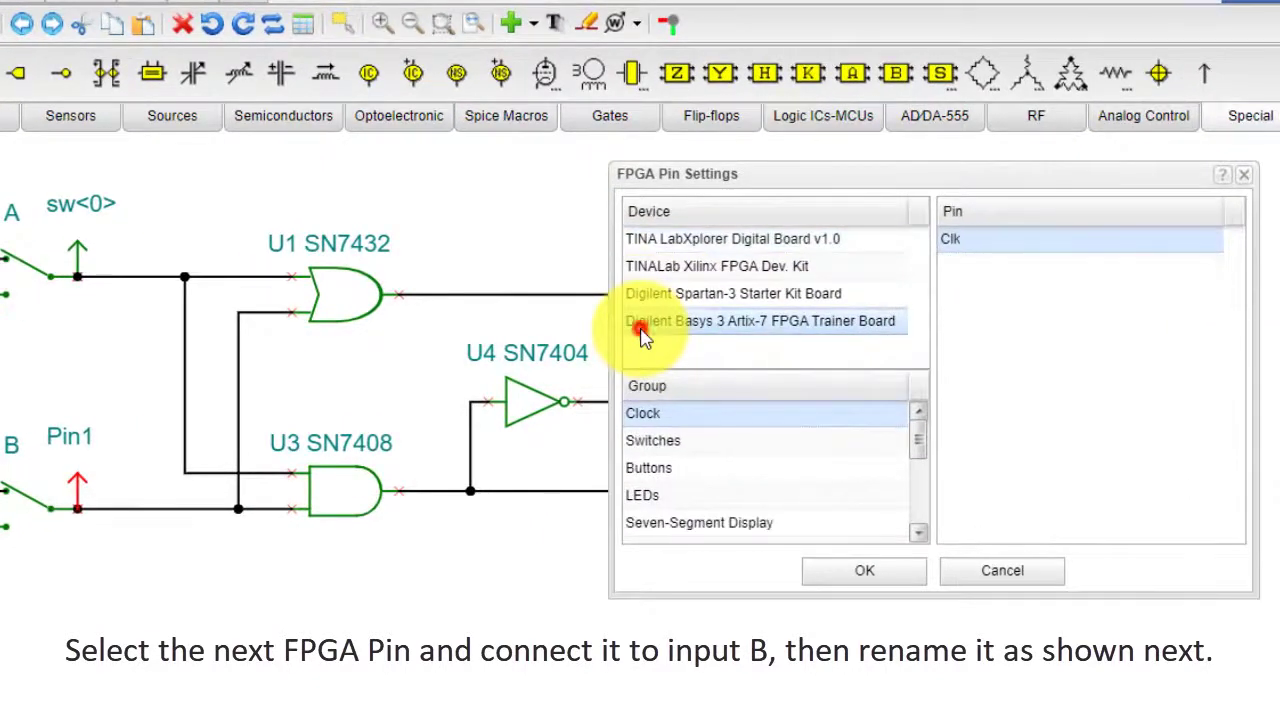
click(688, 440)
click(950, 265)
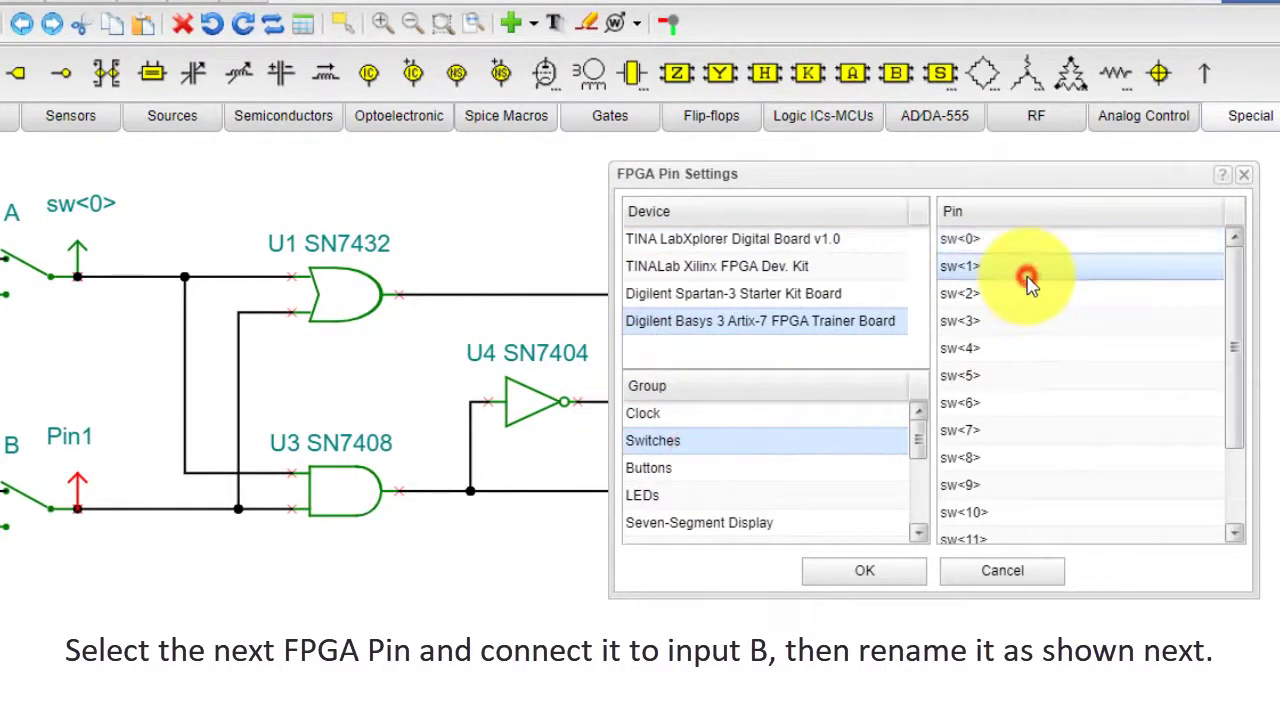
click(868, 585)
Relabel the input B pin as sw<1>.
double_click(940, 322)
text(sw<1>)
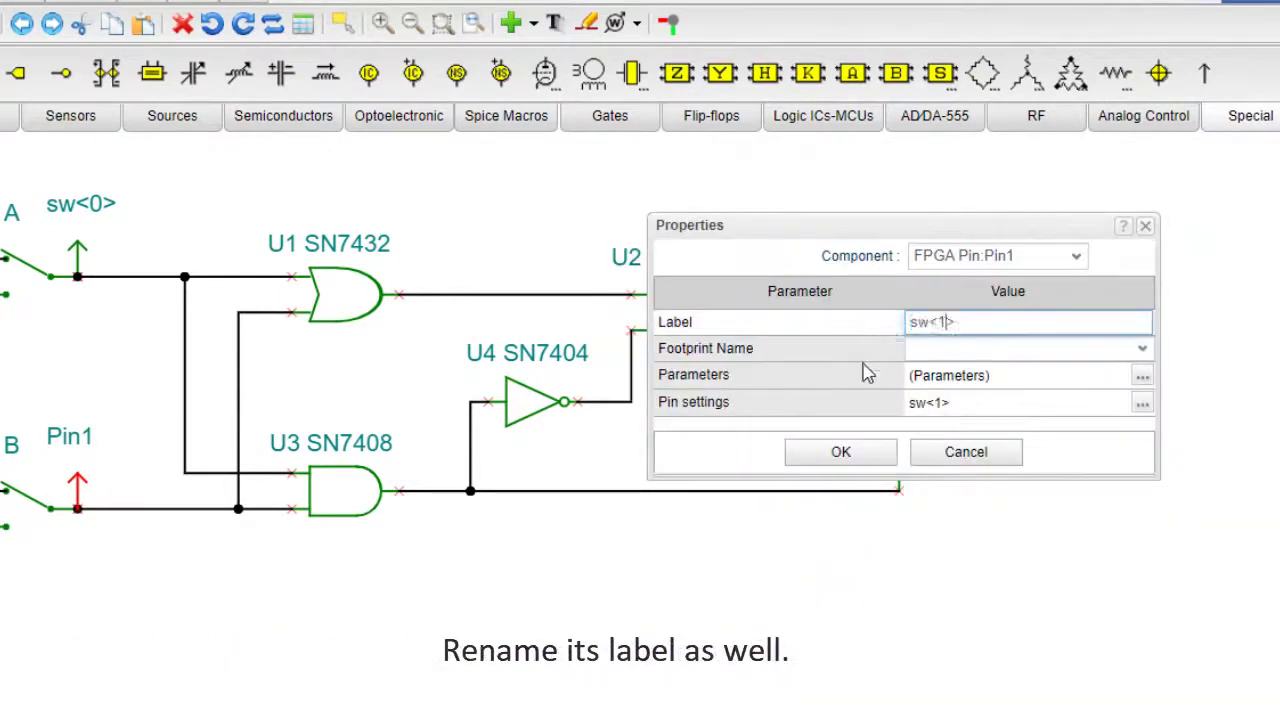
click(838, 458)
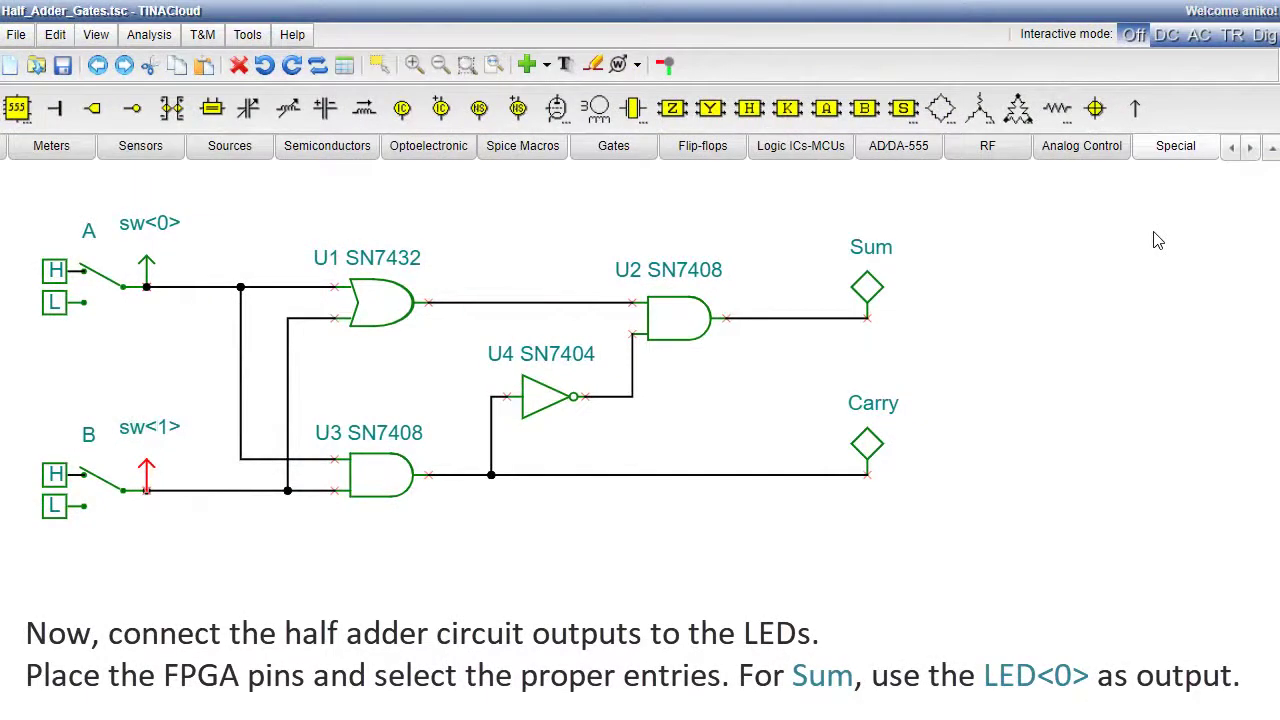
Place an FPGA pin on the Sum output wire and assign it to Basys 3 LED<0>.
click(1136, 112)
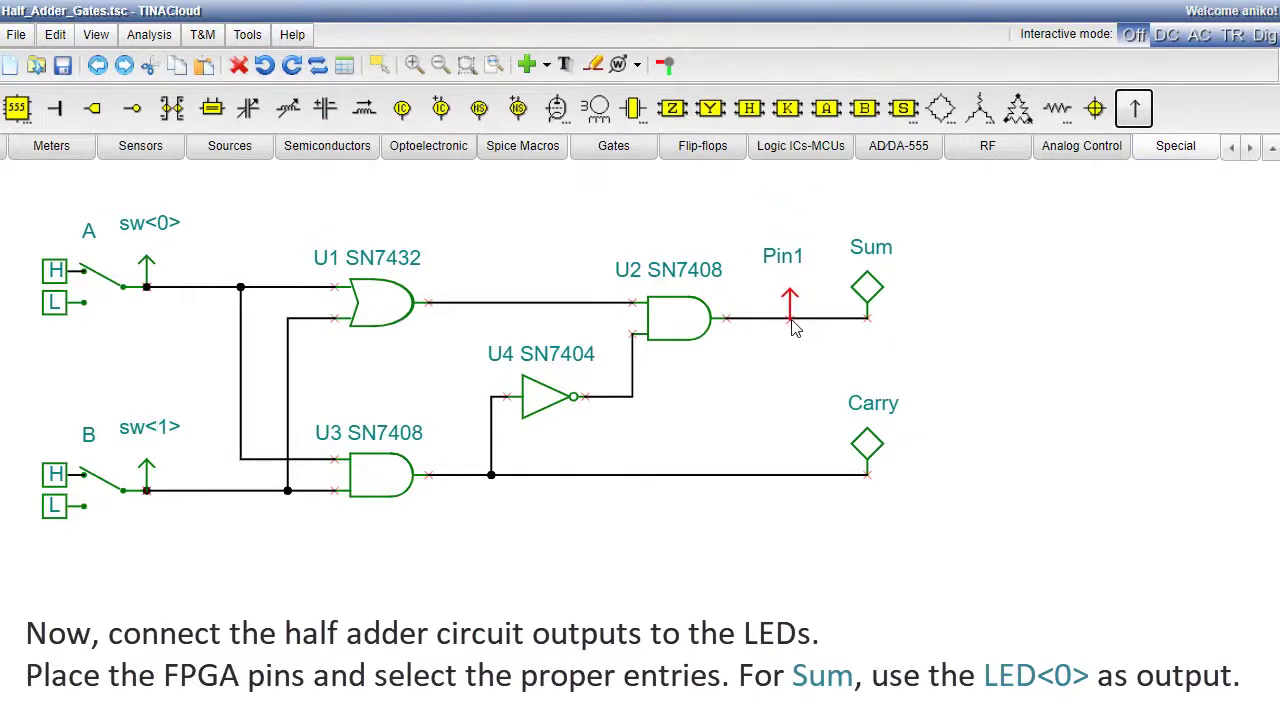
click(791, 322)
double_click(790, 300)
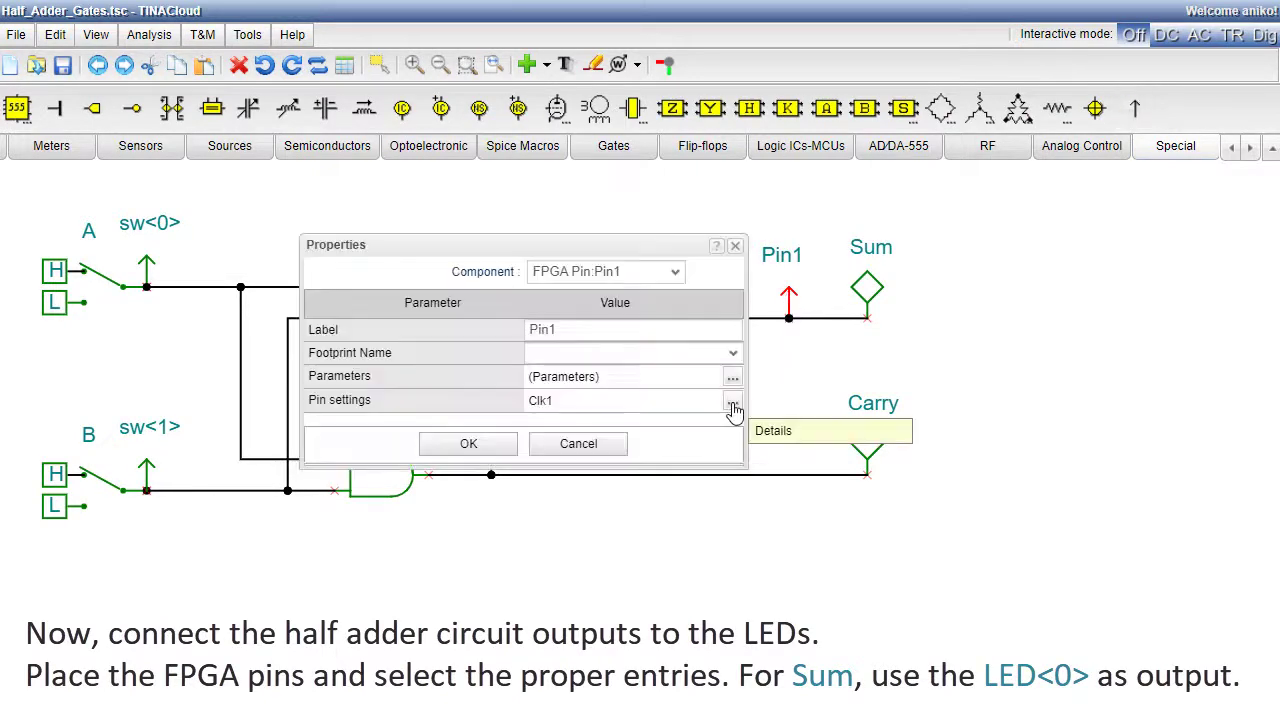
click(733, 404)
click(220, 340)
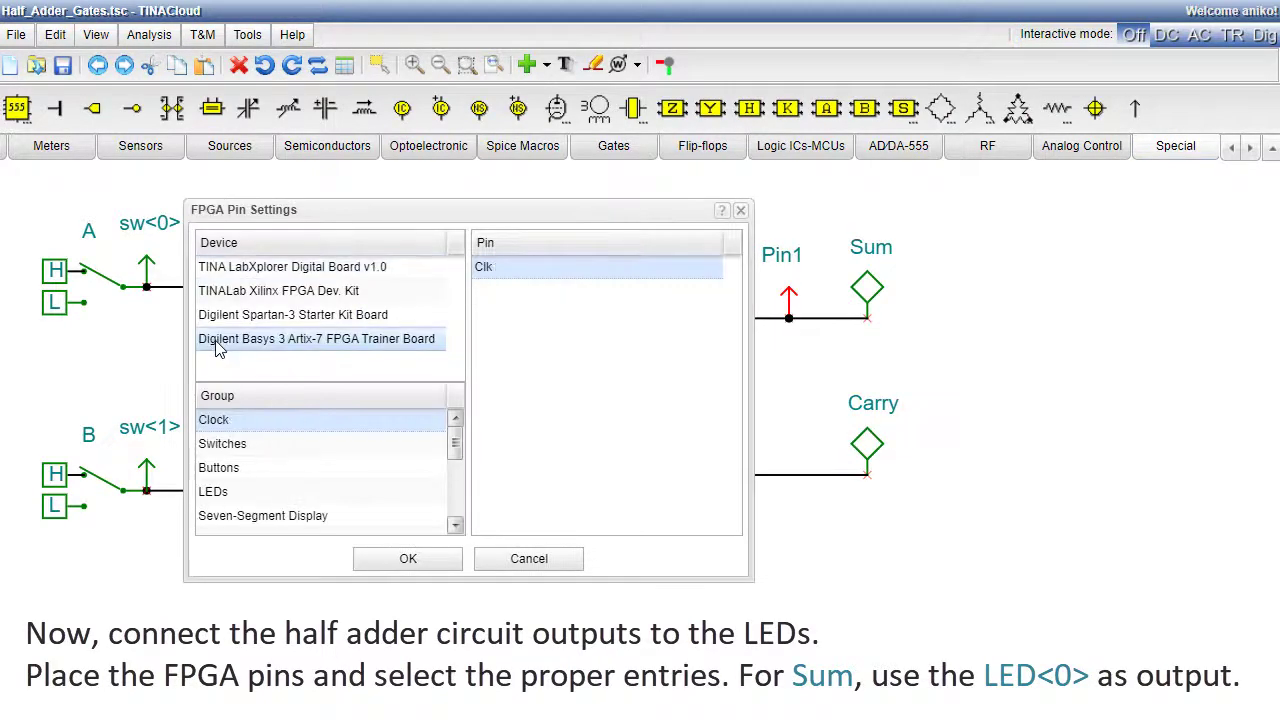
click(234, 496)
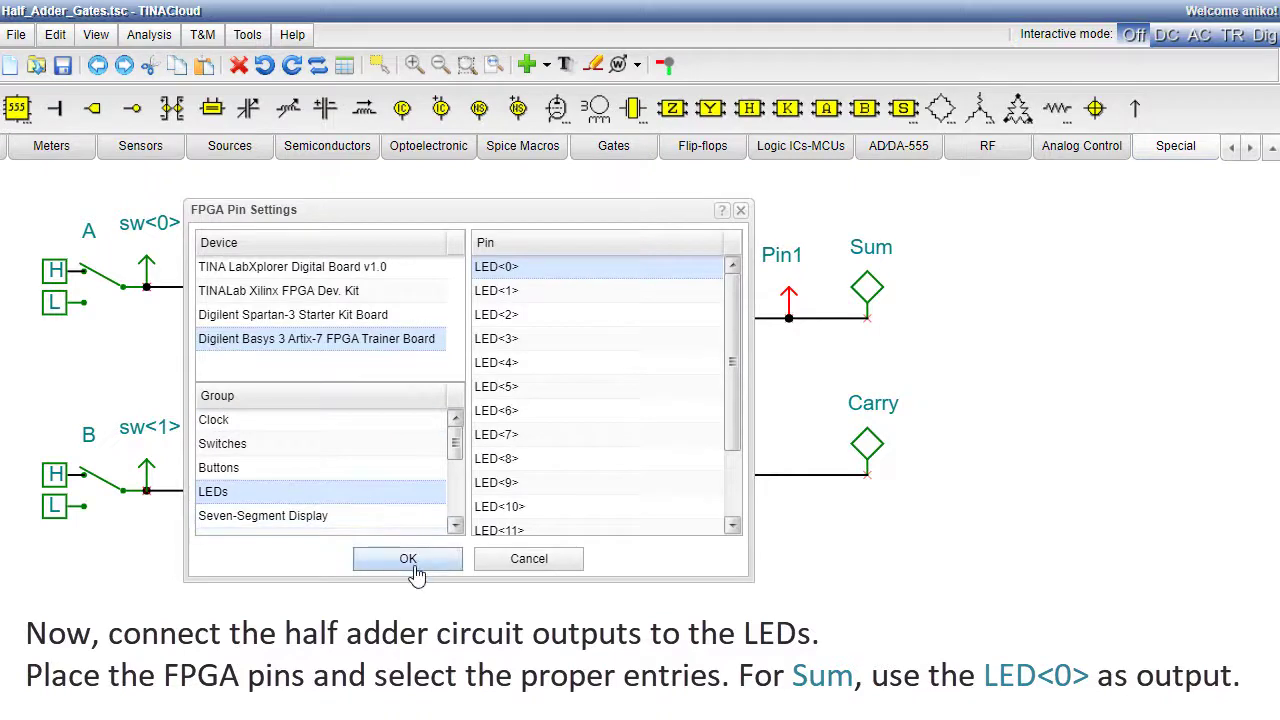
click(408, 560)
Relabel the Sum pin LED<0> and place another FPGA pin on the Carry output wire.
double_click(530, 331)
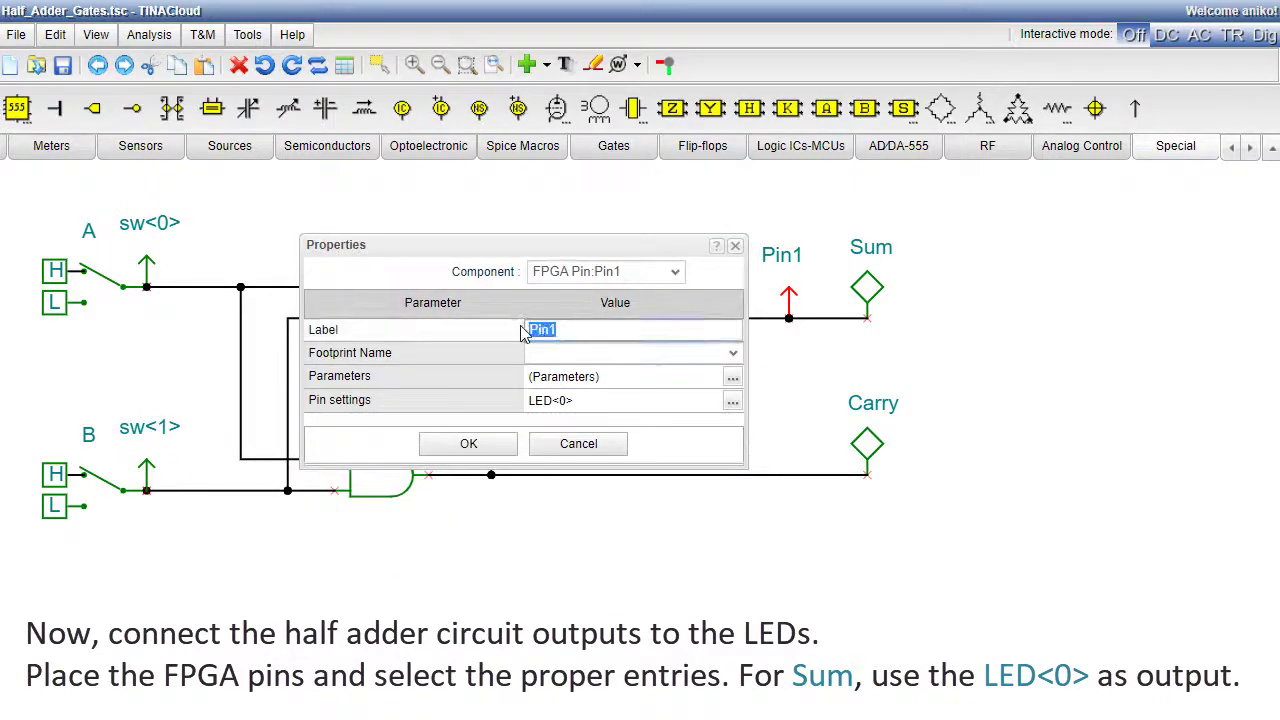
text(LED<0>)
key(Left)
text(0)
click(467, 445)
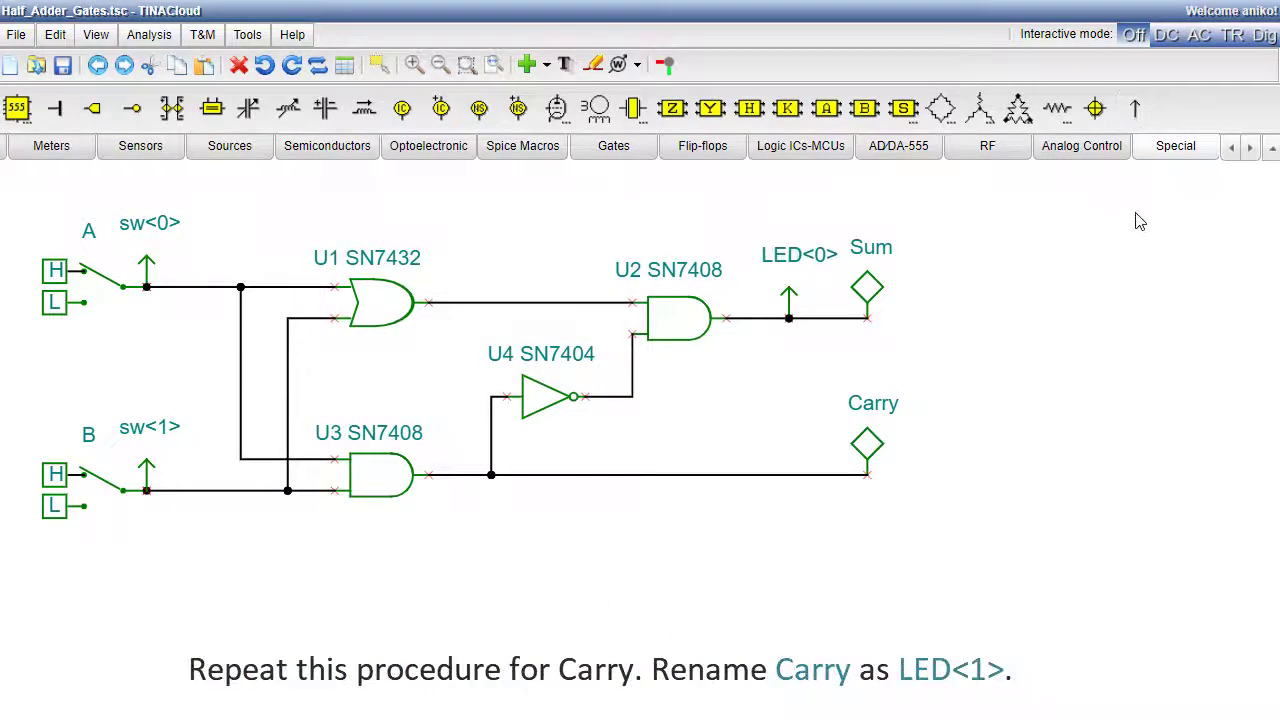
click(1134, 108)
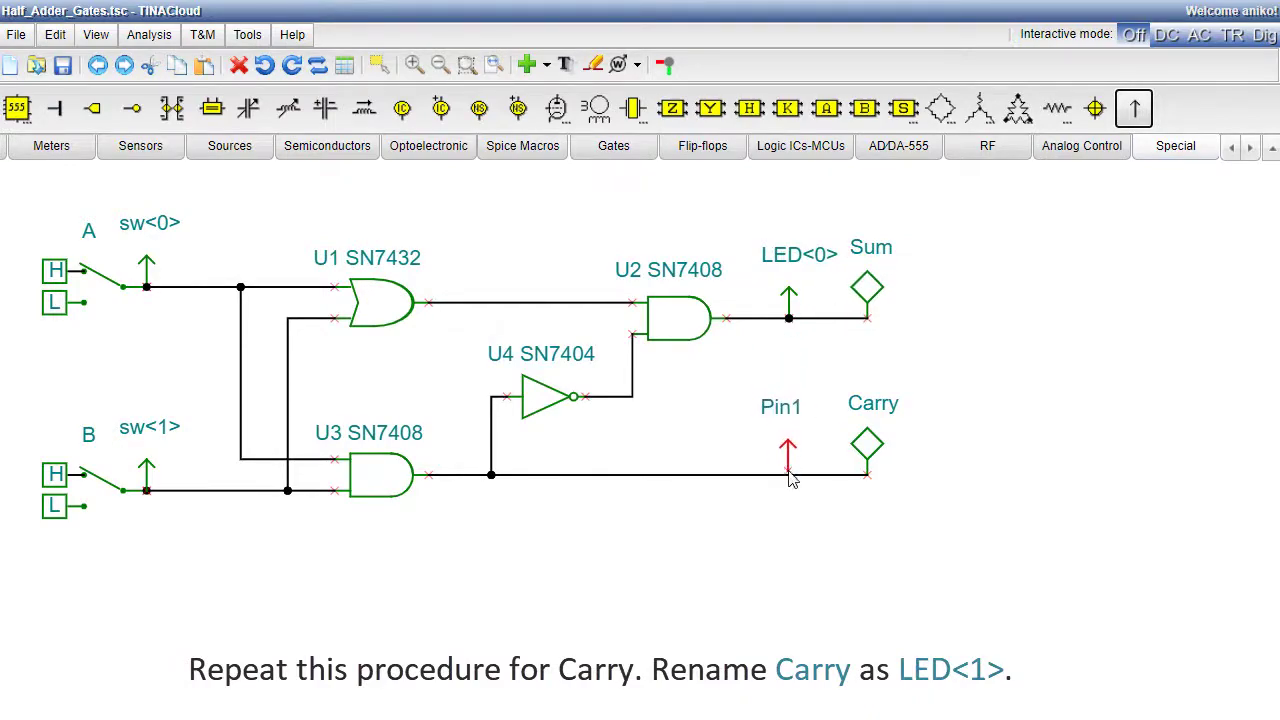
click(790, 478)
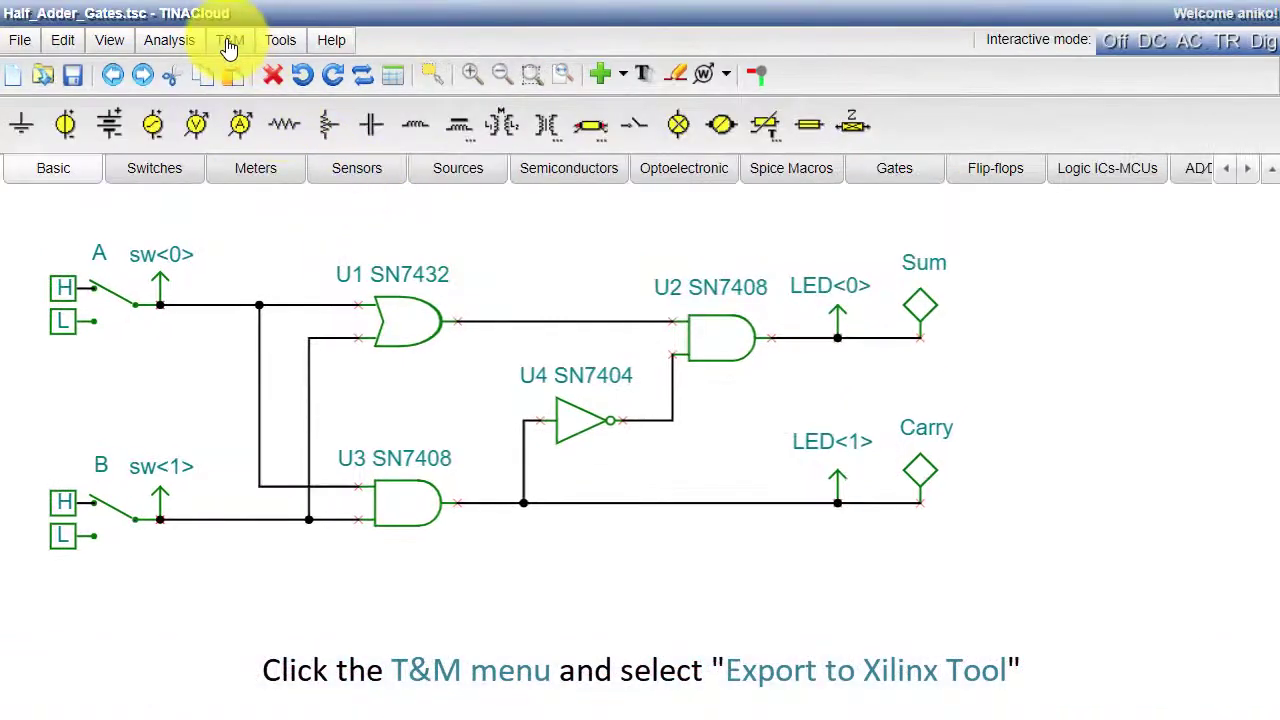
Export for Xilinx Vivado and open Half_Adder_Gates_xilinx_export.zip, selecting Half_Adder_Gates.vhd.
click(228, 48)
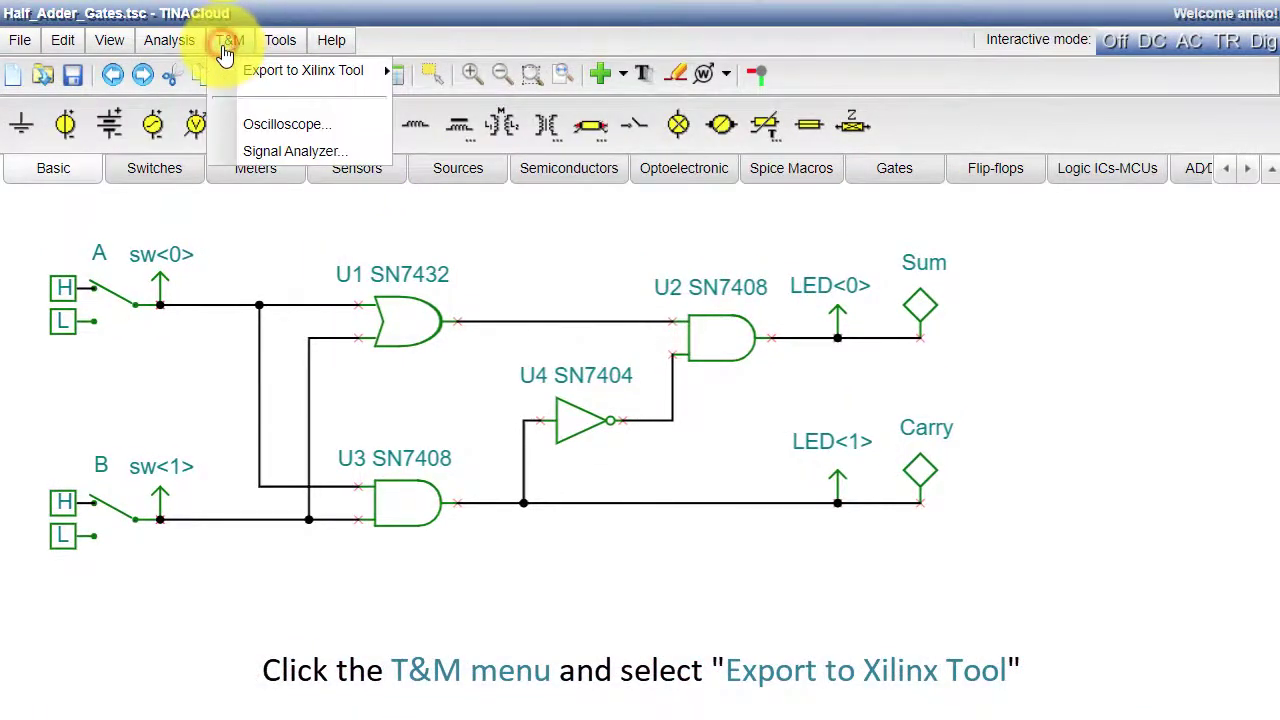
mouse_move(279, 78)
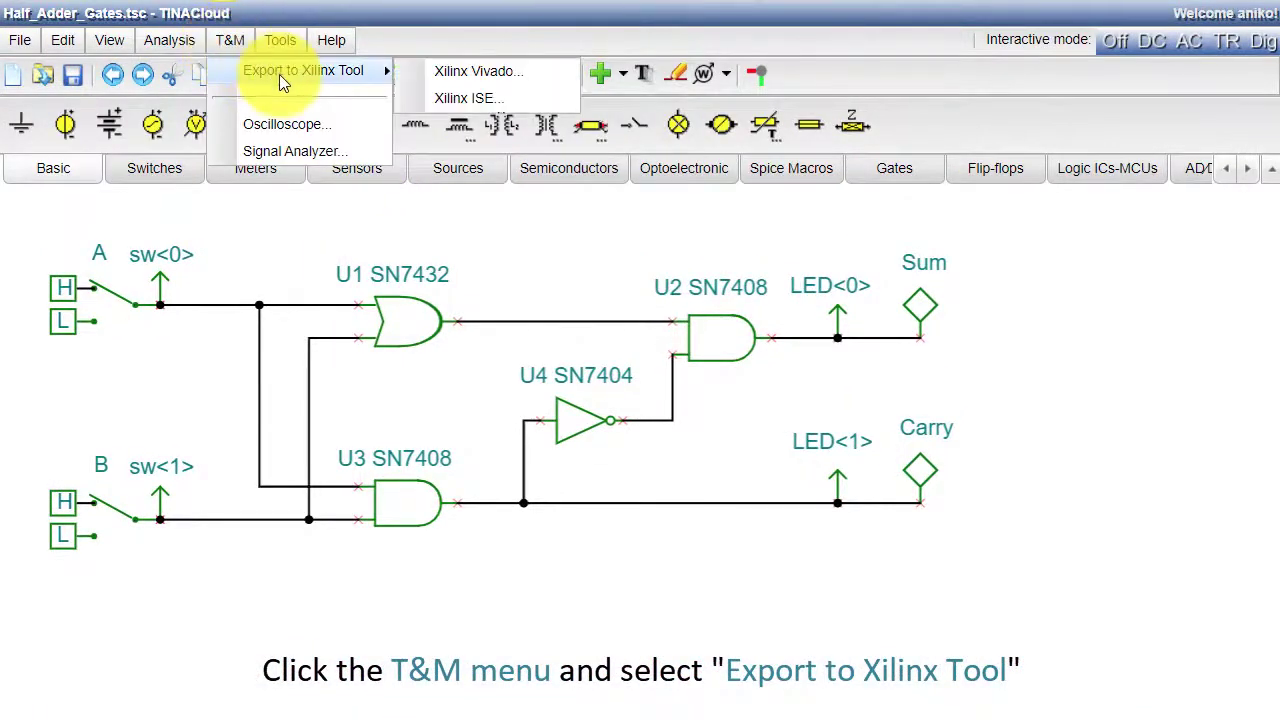
click(476, 77)
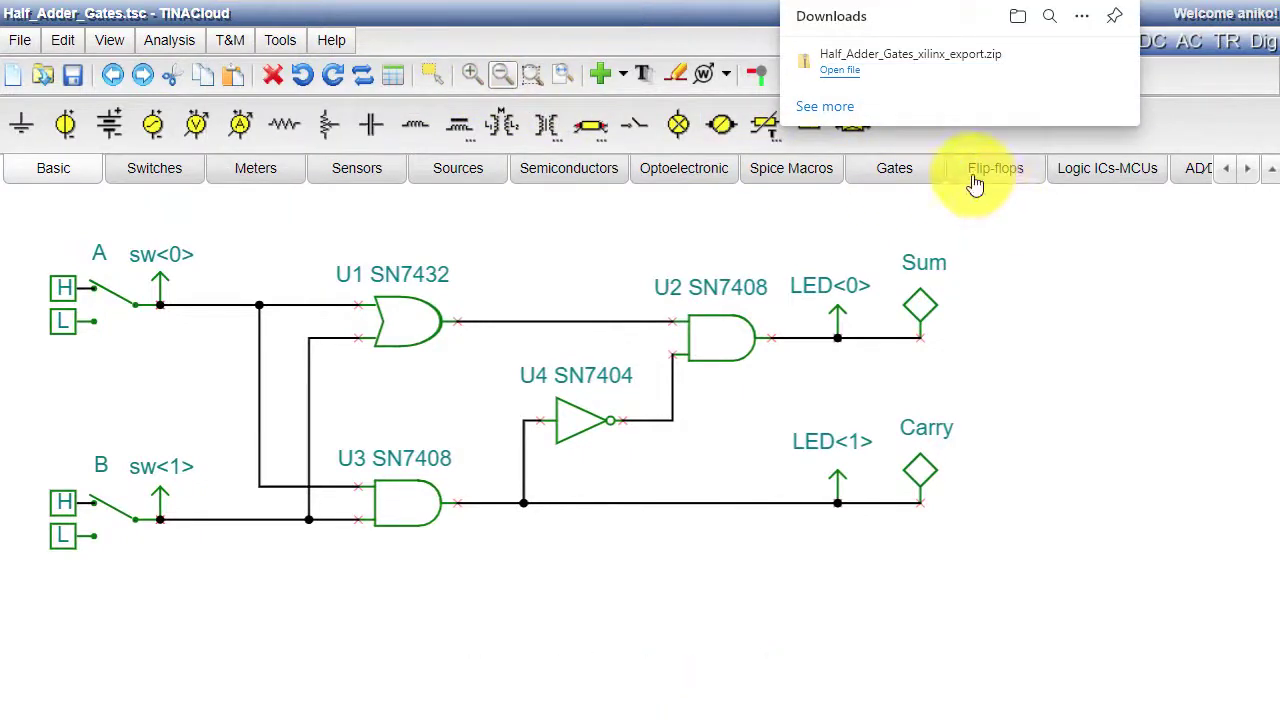
click(838, 75)
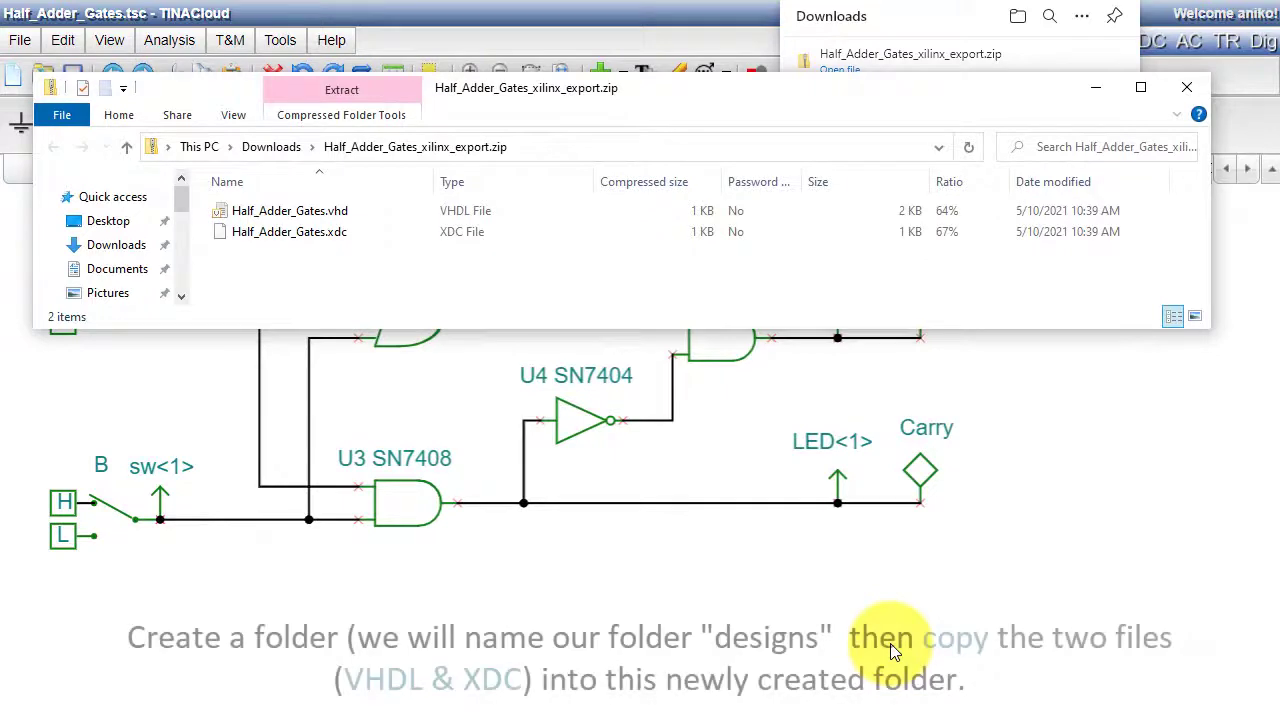
click(341, 212)
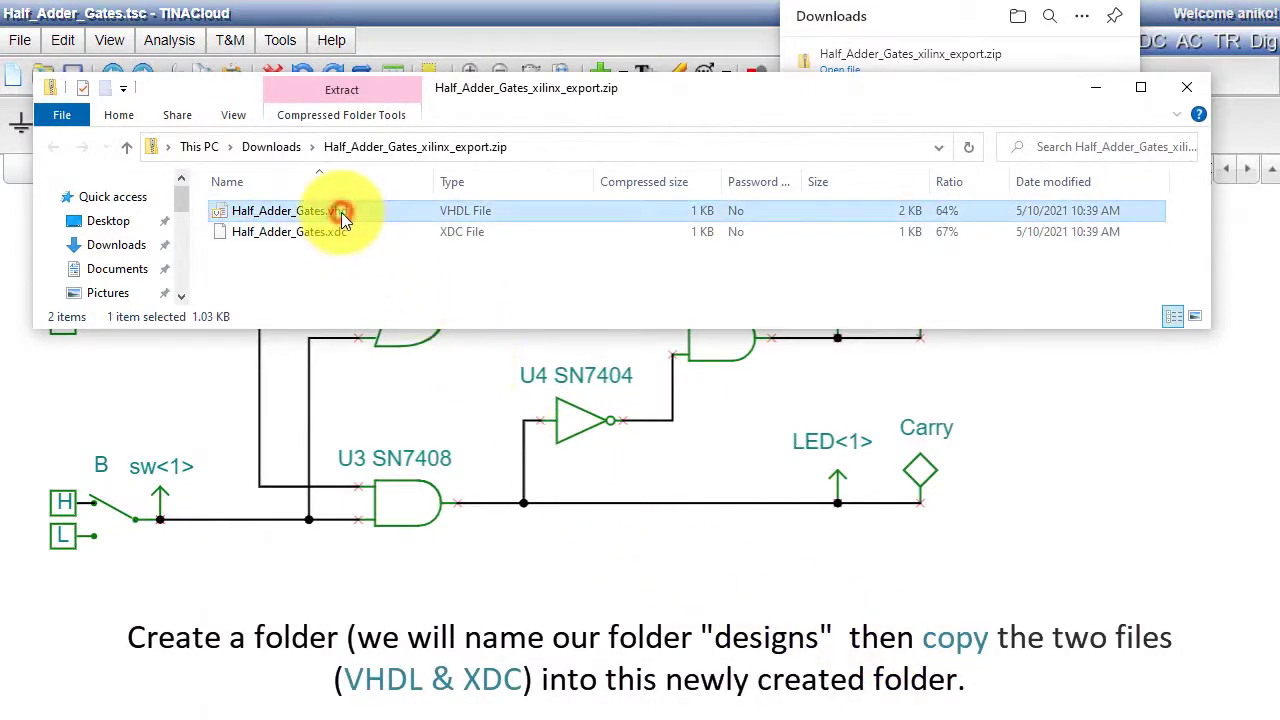
Copy Half_Adder_Gates.vhd and Half_Adder_Gates.xdc and paste them into C:\designs.
shift+click(340, 240)
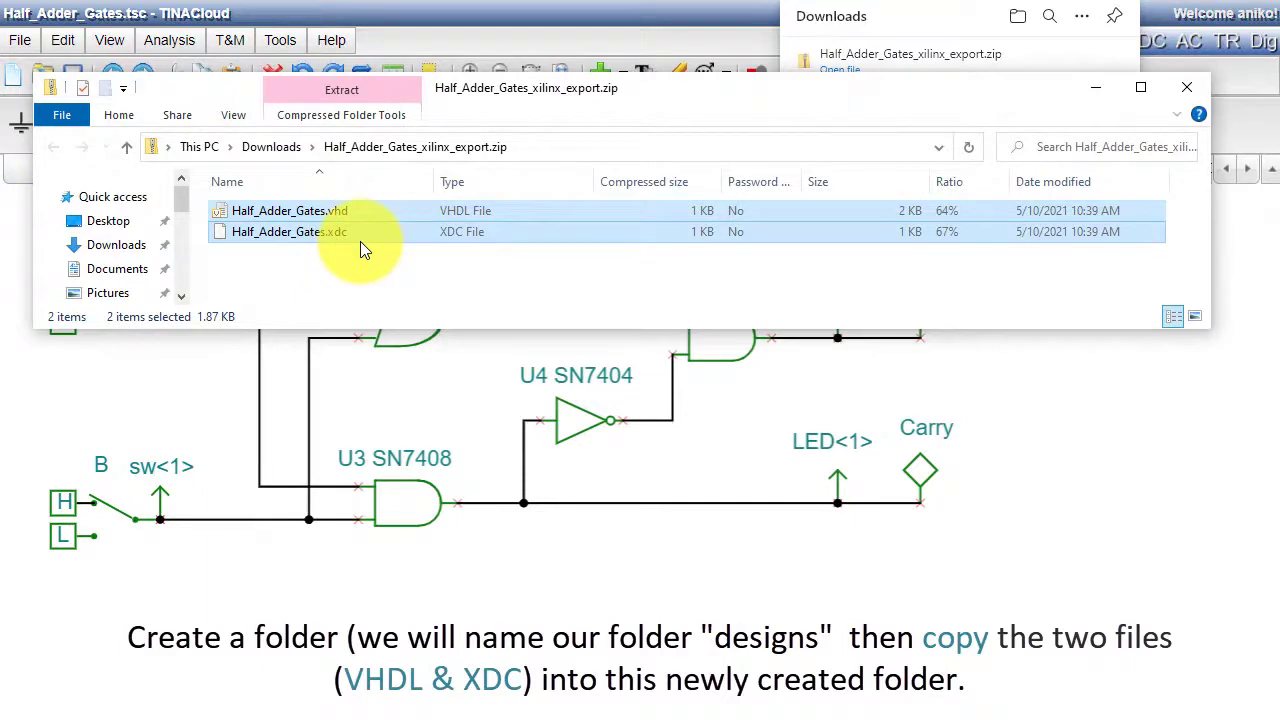
right_click(363, 246)
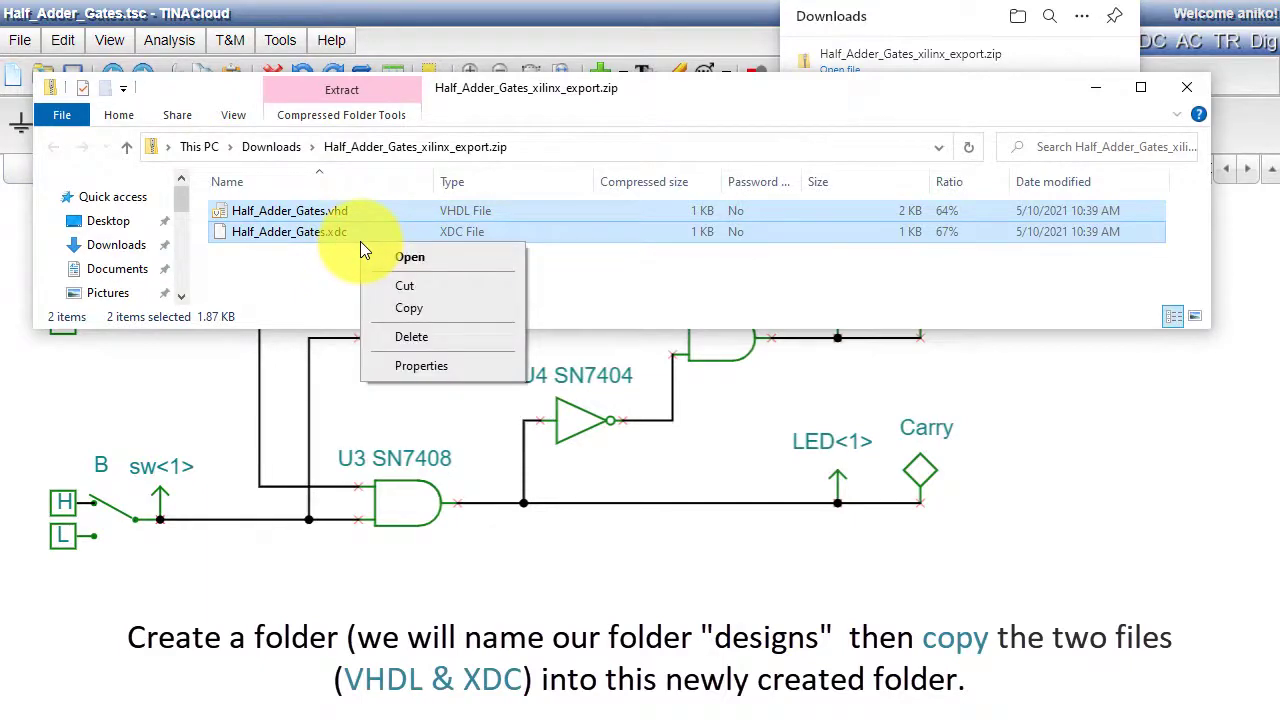
click(435, 315)
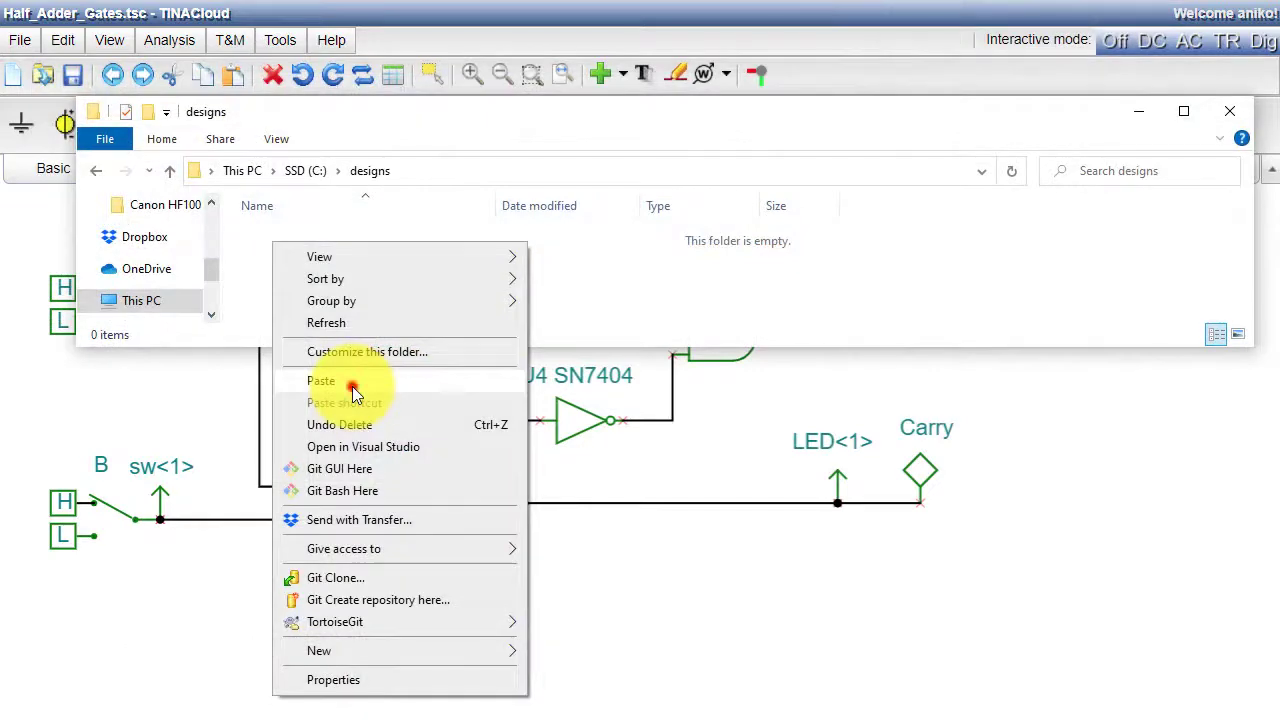
click(352, 386)
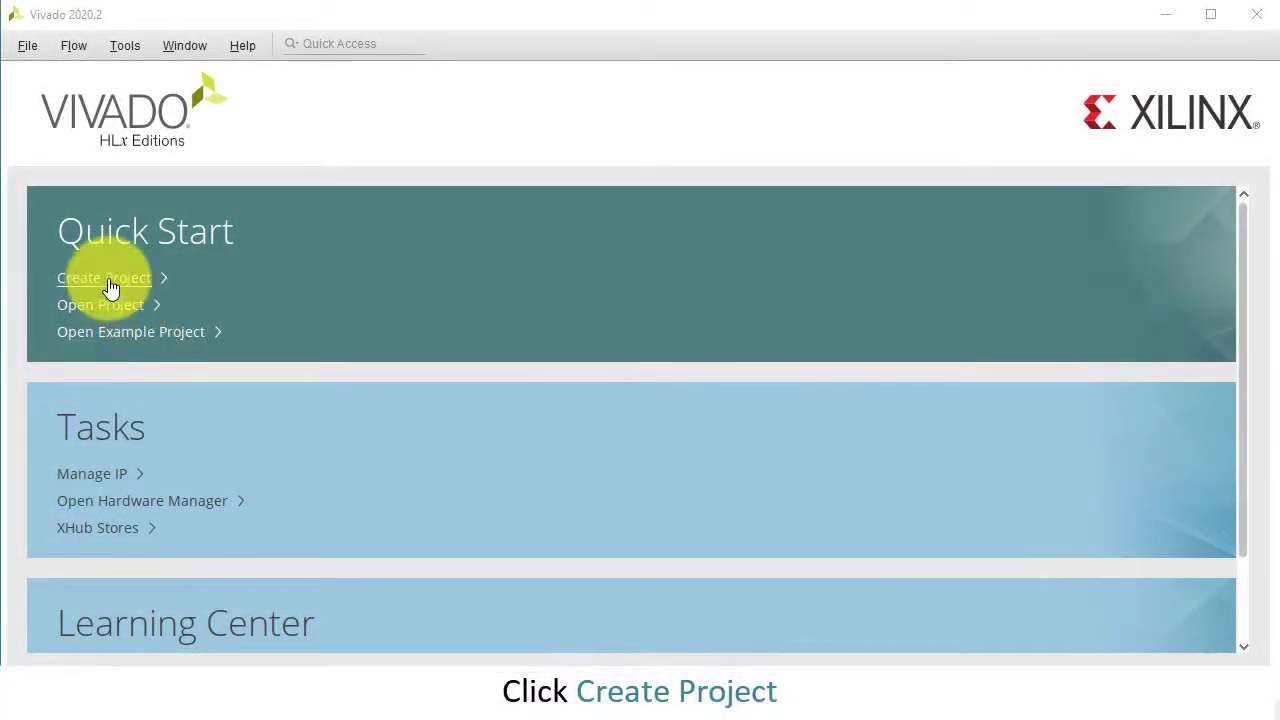
Create a new RTL project named Half_Adder_Gates in C:/designs.
click(105, 279)
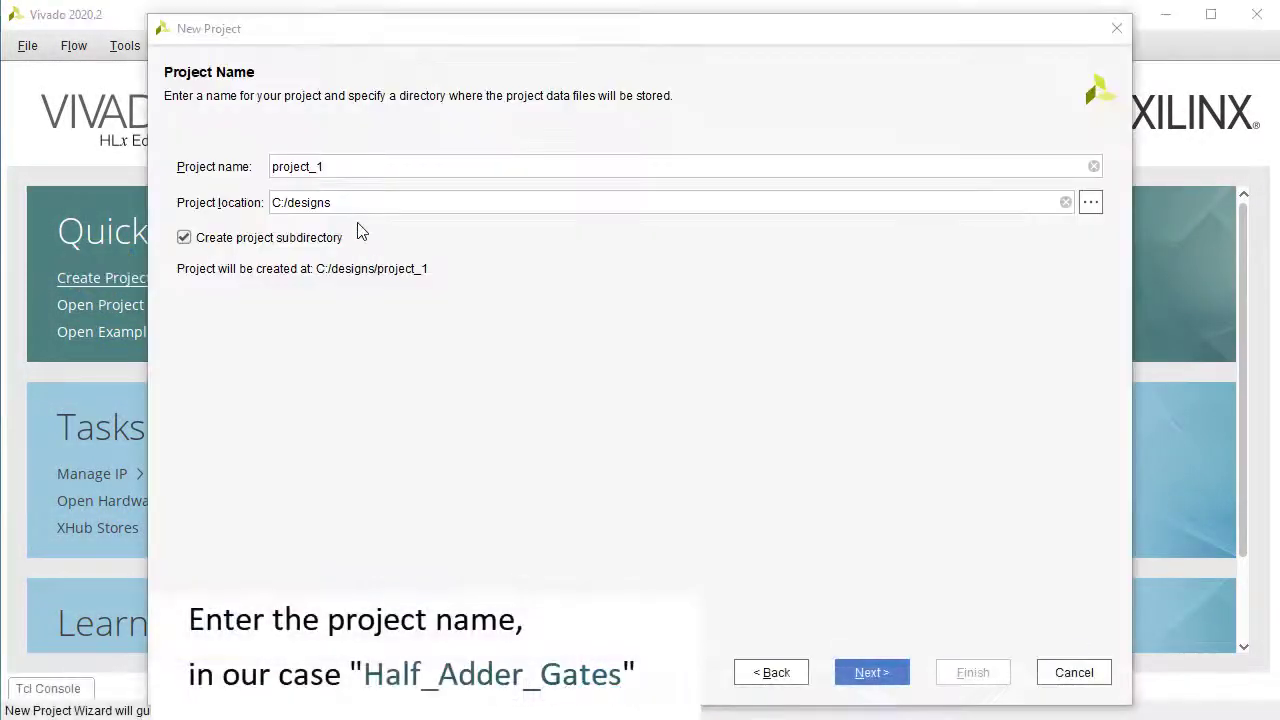
double_click(390, 176)
text(Half_Adder_Gates)
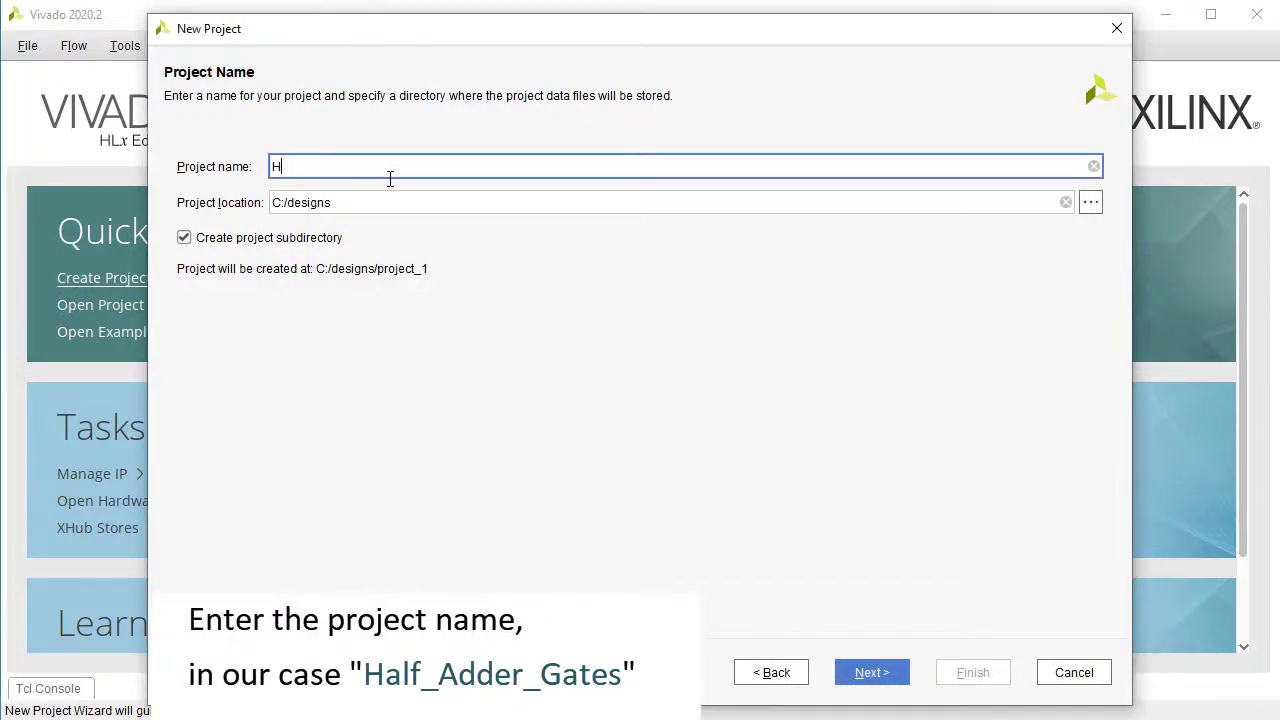
click(877, 677)
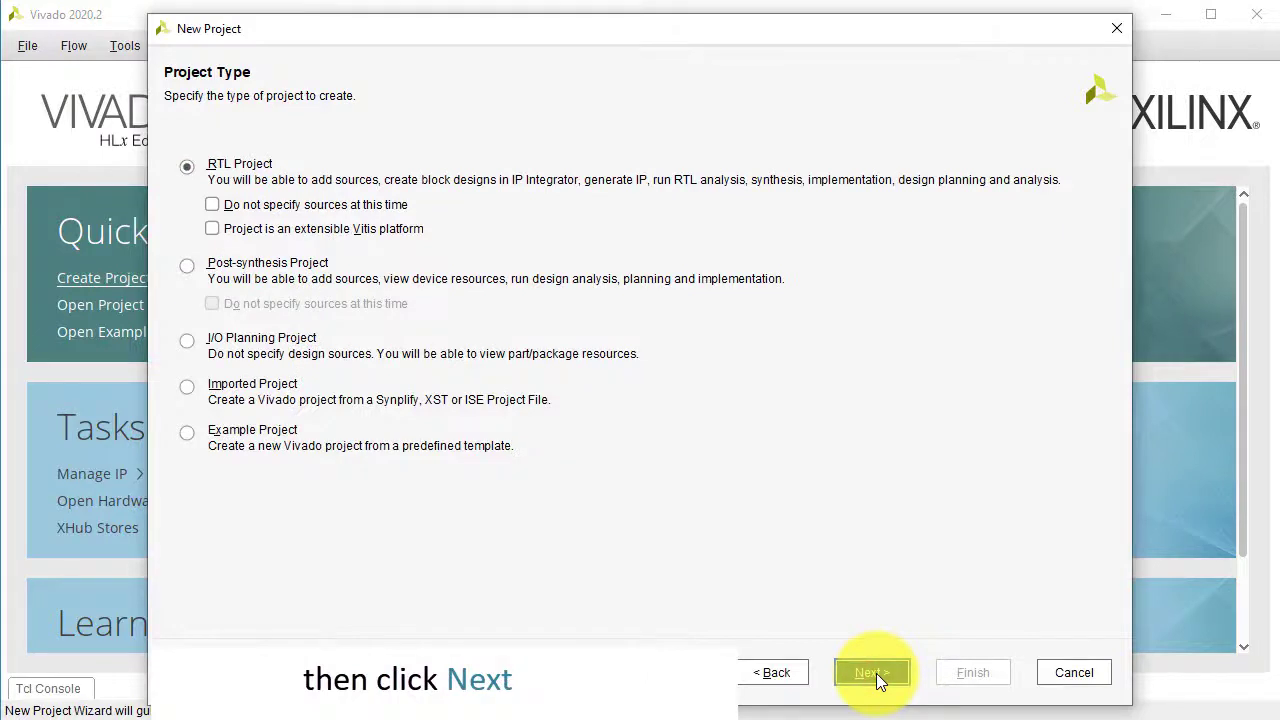
click(877, 677)
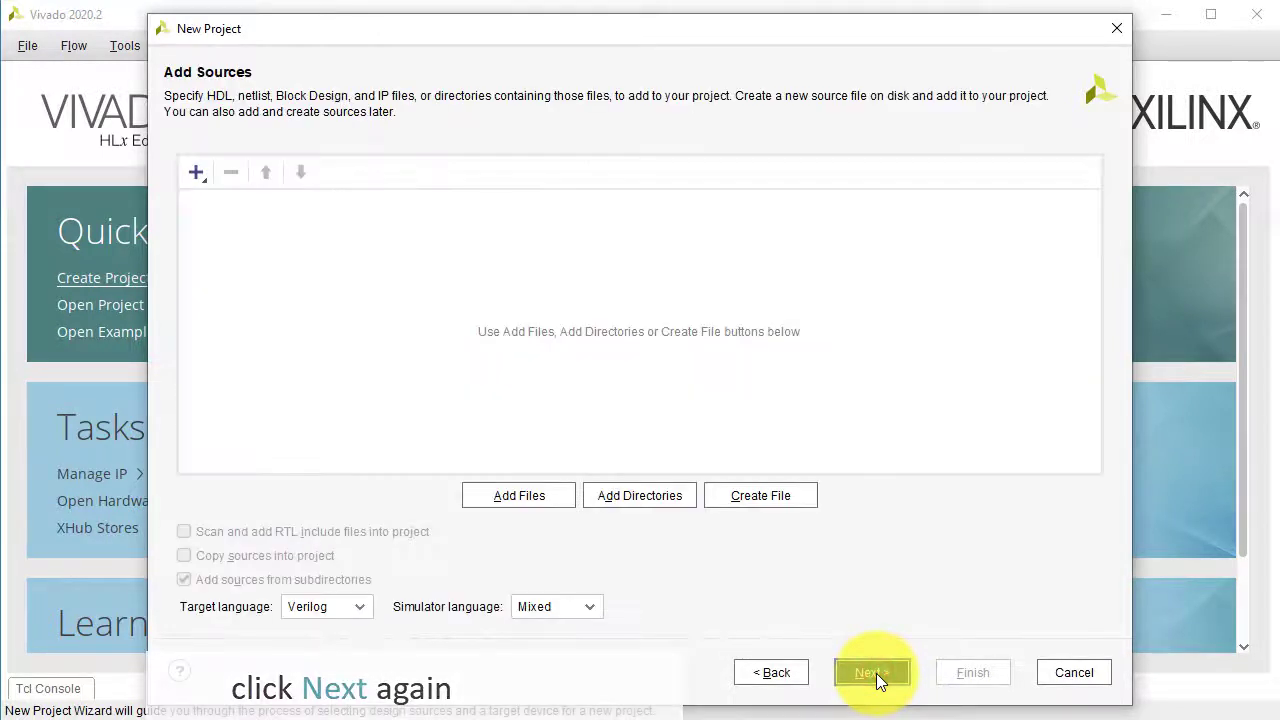
Add Half_Adder_Gates.vhd from C:/designs as the project's design source.
click(526, 500)
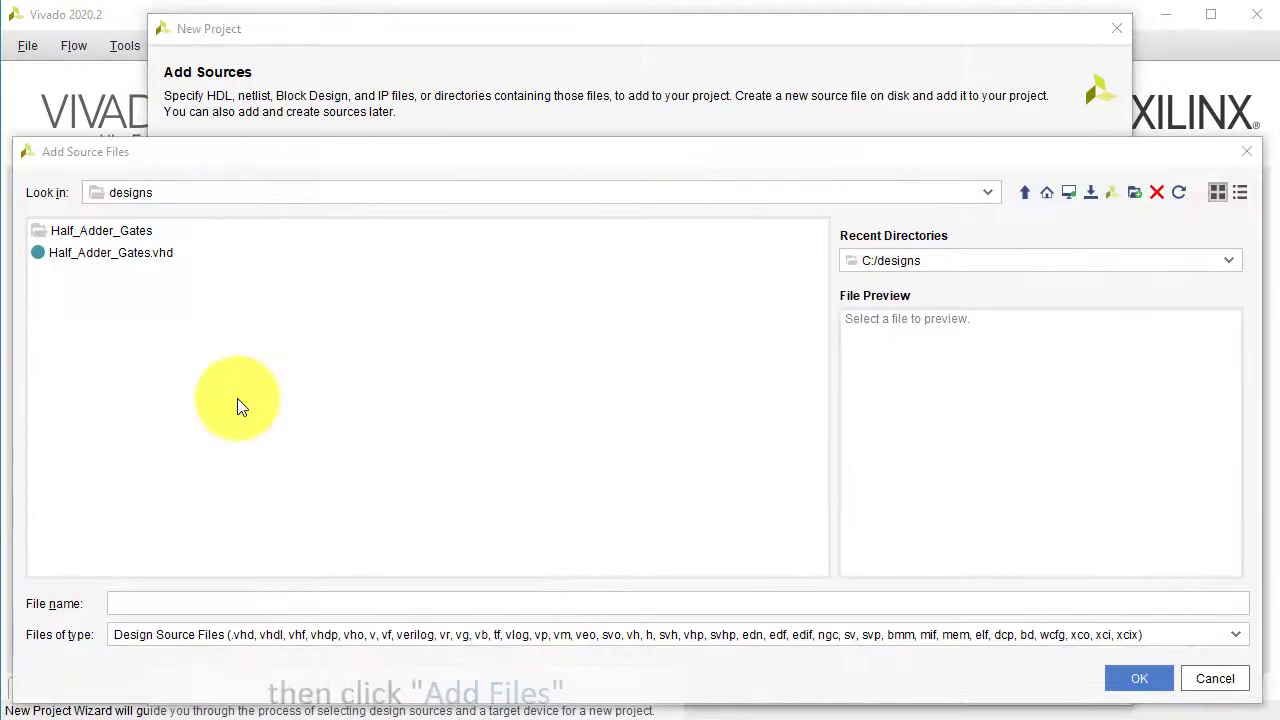
click(113, 255)
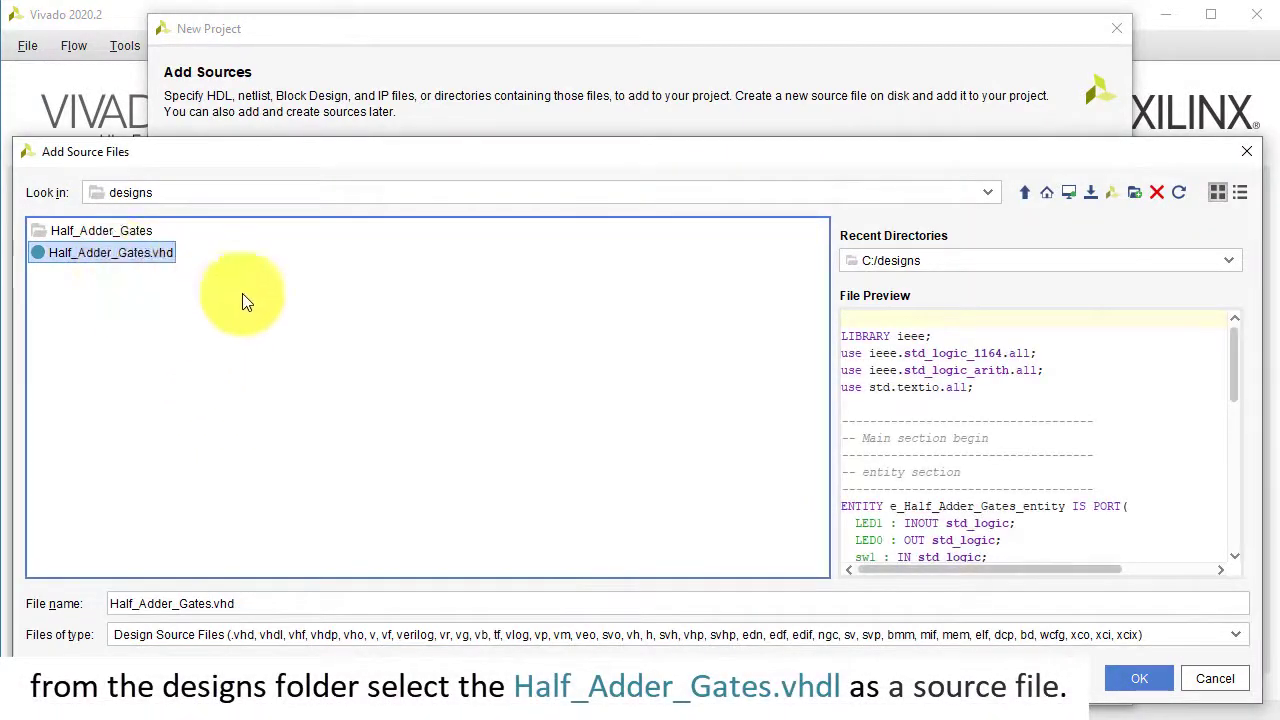
click(1235, 390)
drag(1235, 390, 1239, 547)
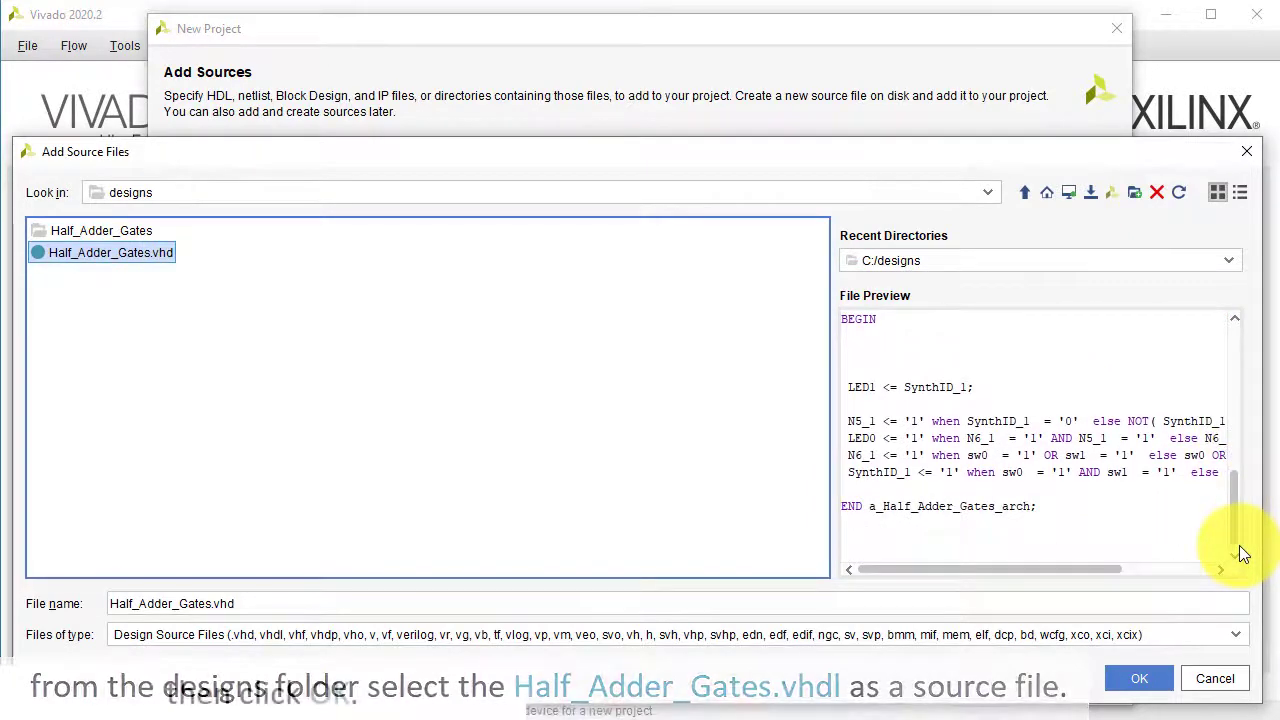
click(1139, 678)
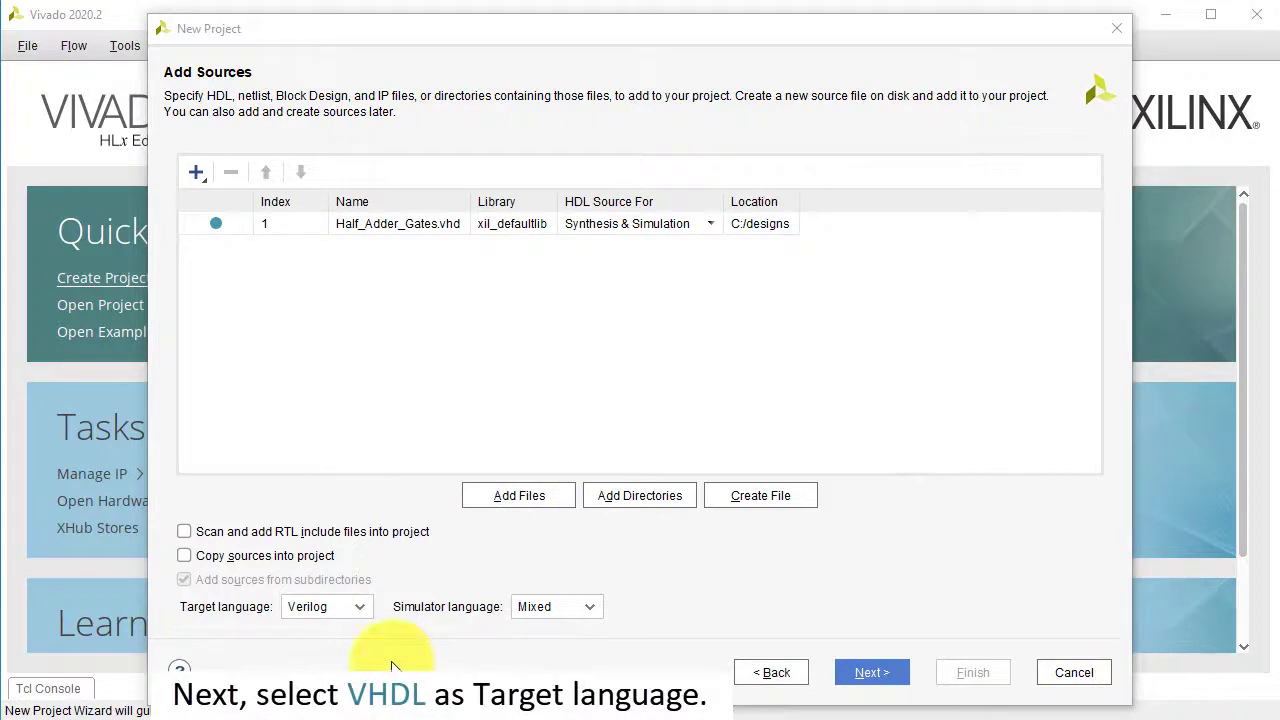
Set the project's target language to VHDL.
click(358, 608)
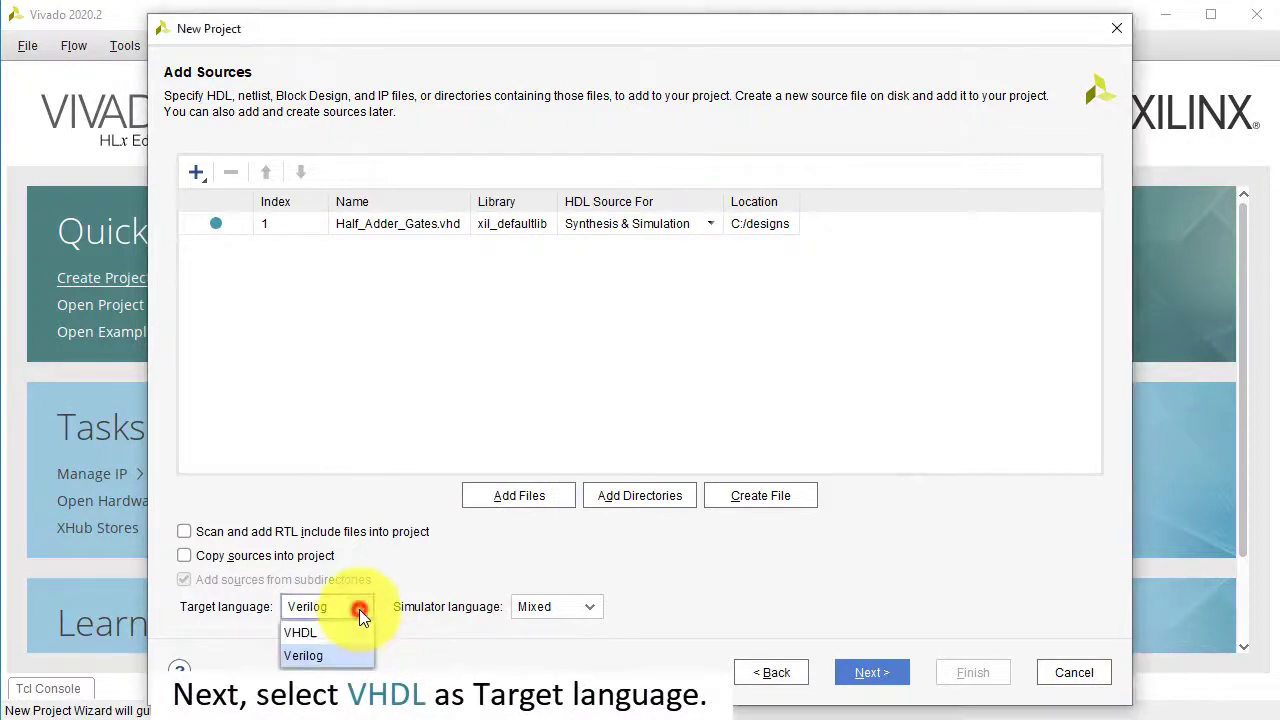
click(300, 633)
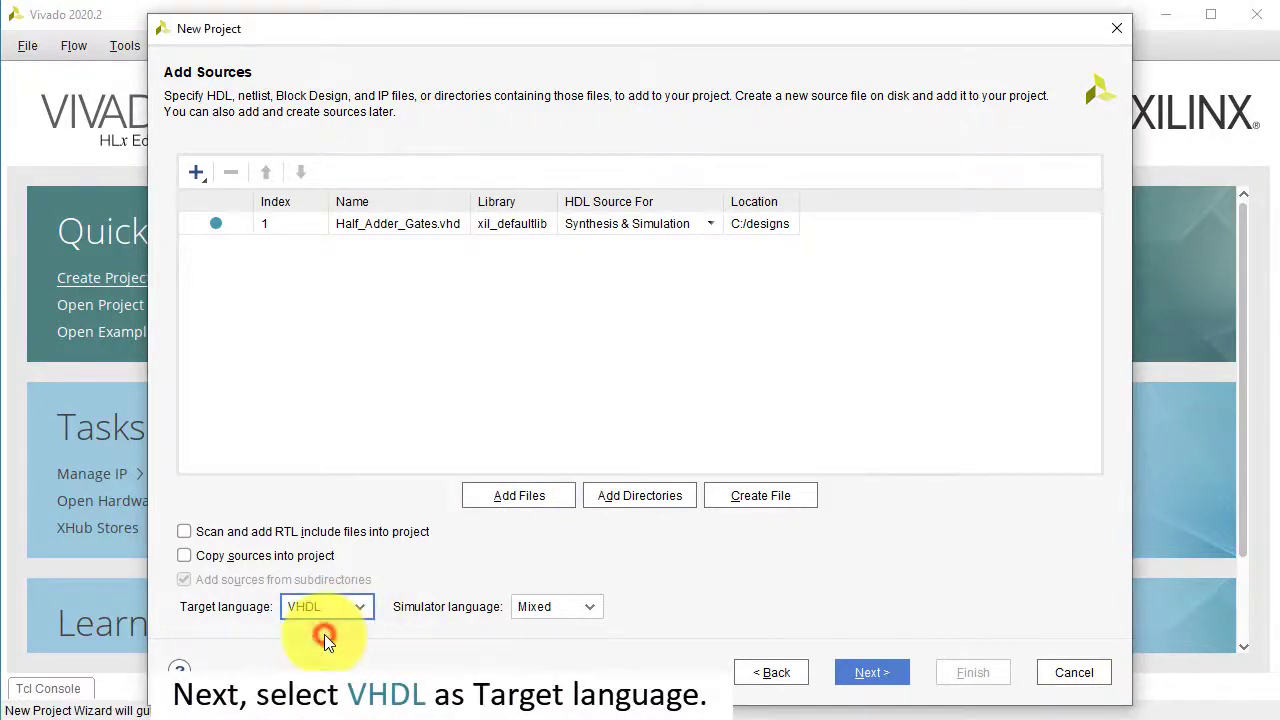
click(872, 684)
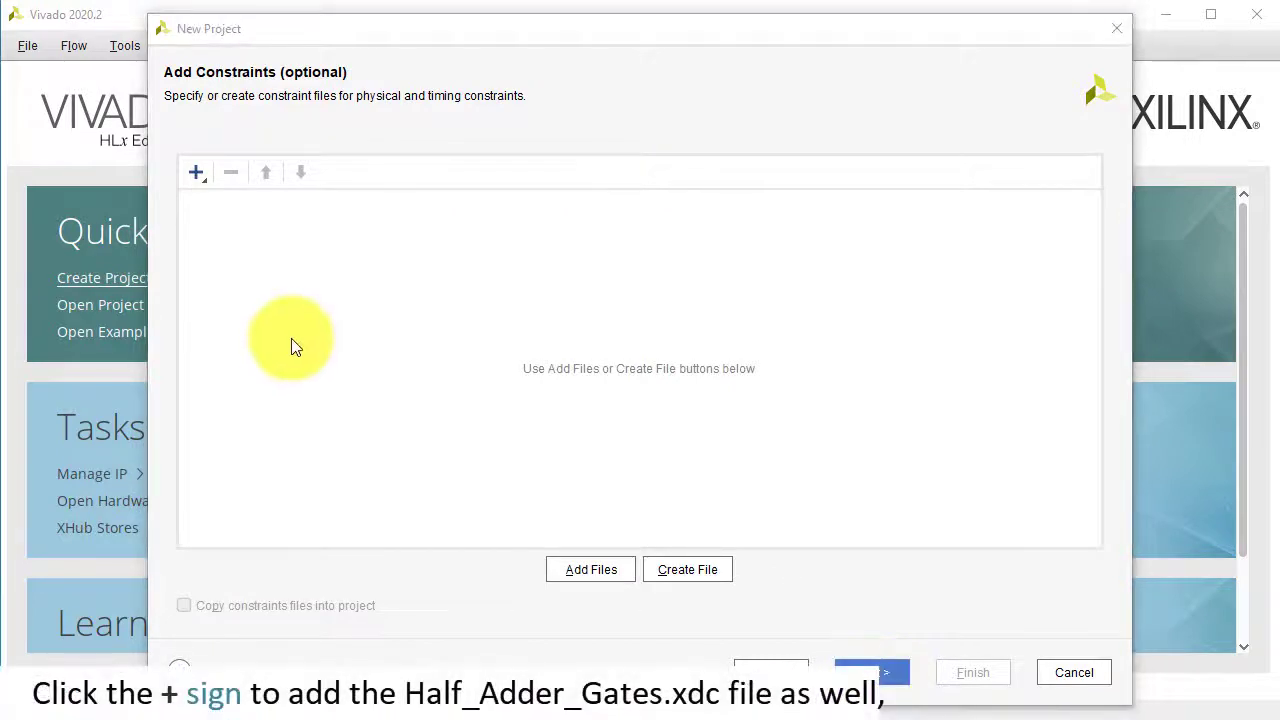
Add Half_Adder_Gates.xdc from C:\designs as the constraints file.
click(191, 176)
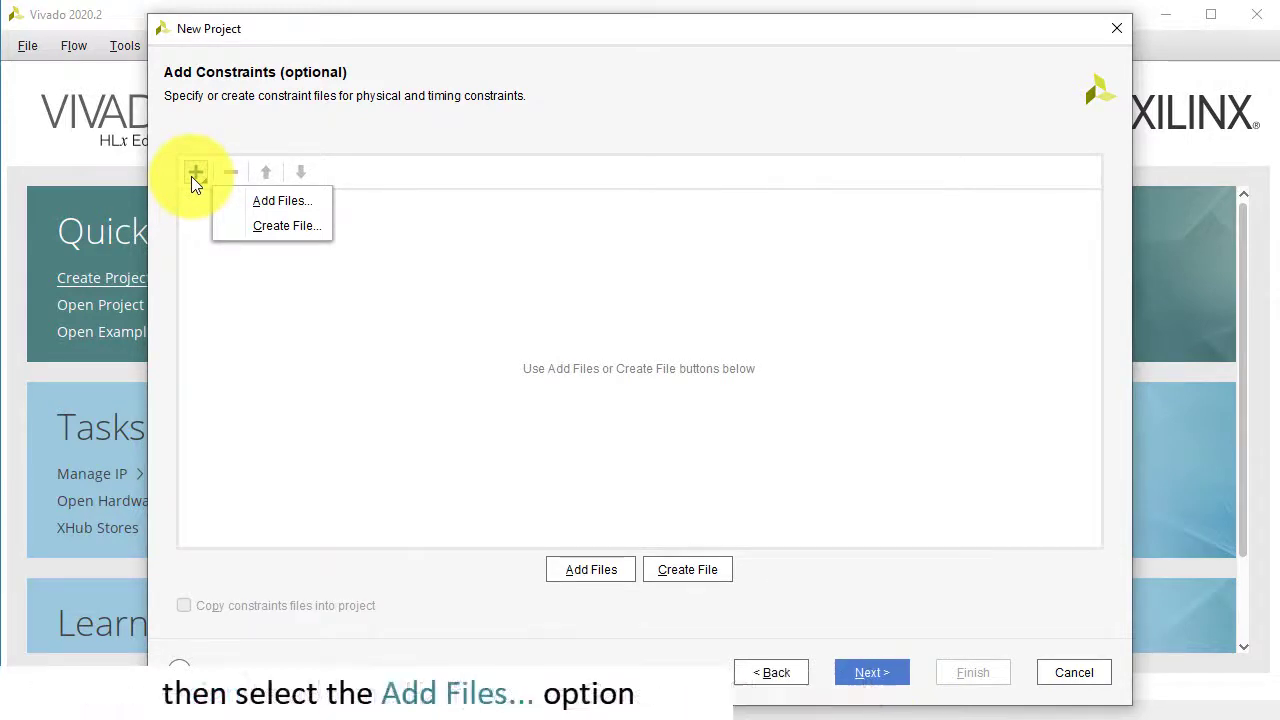
click(262, 210)
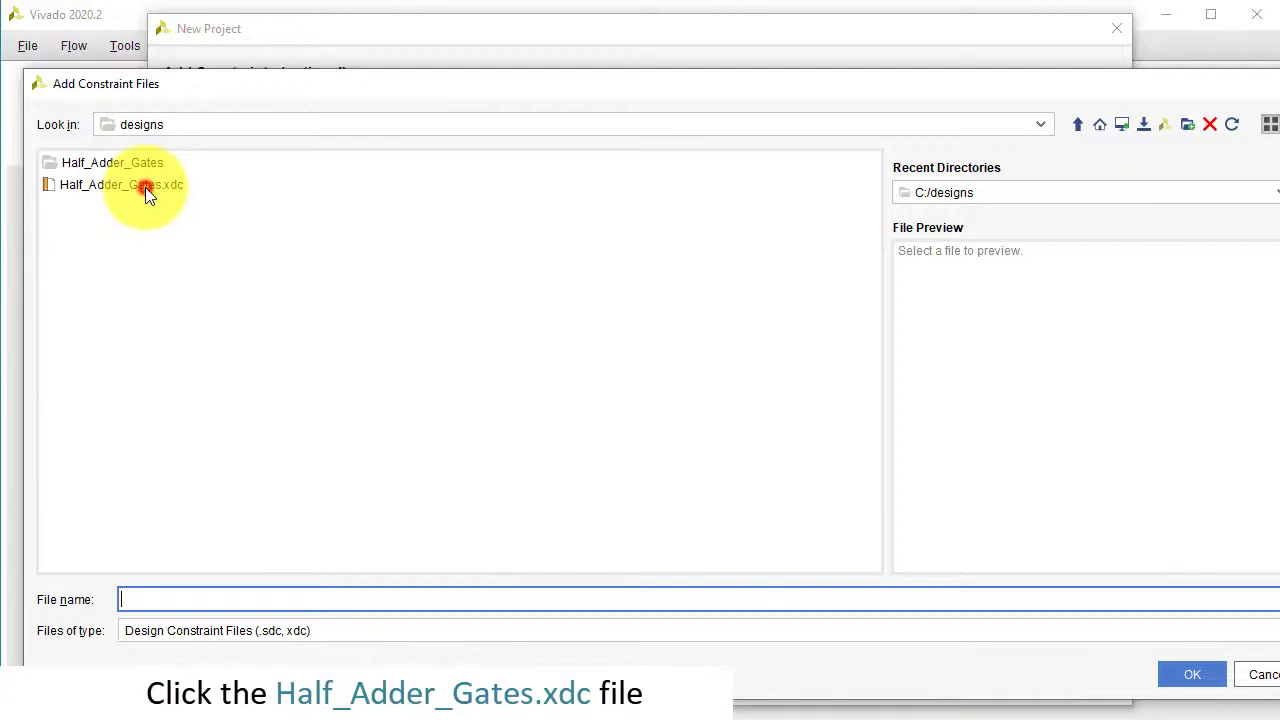
click(145, 187)
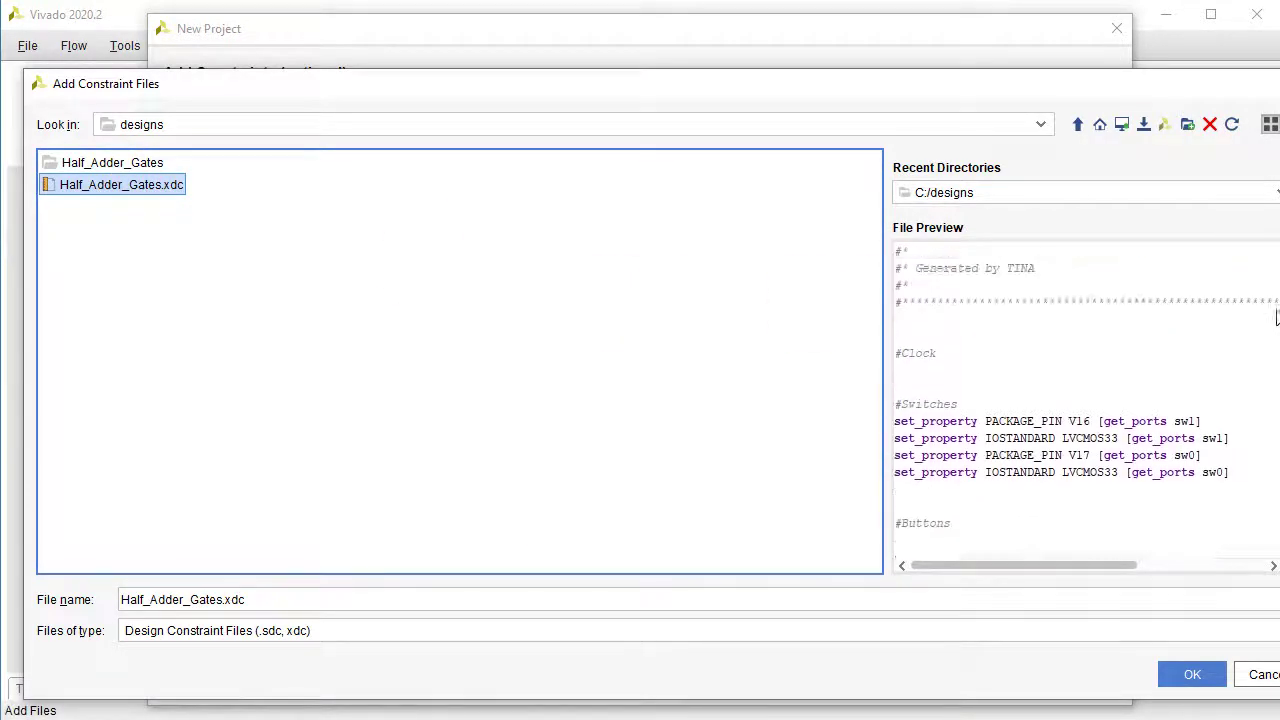
click(1195, 678)
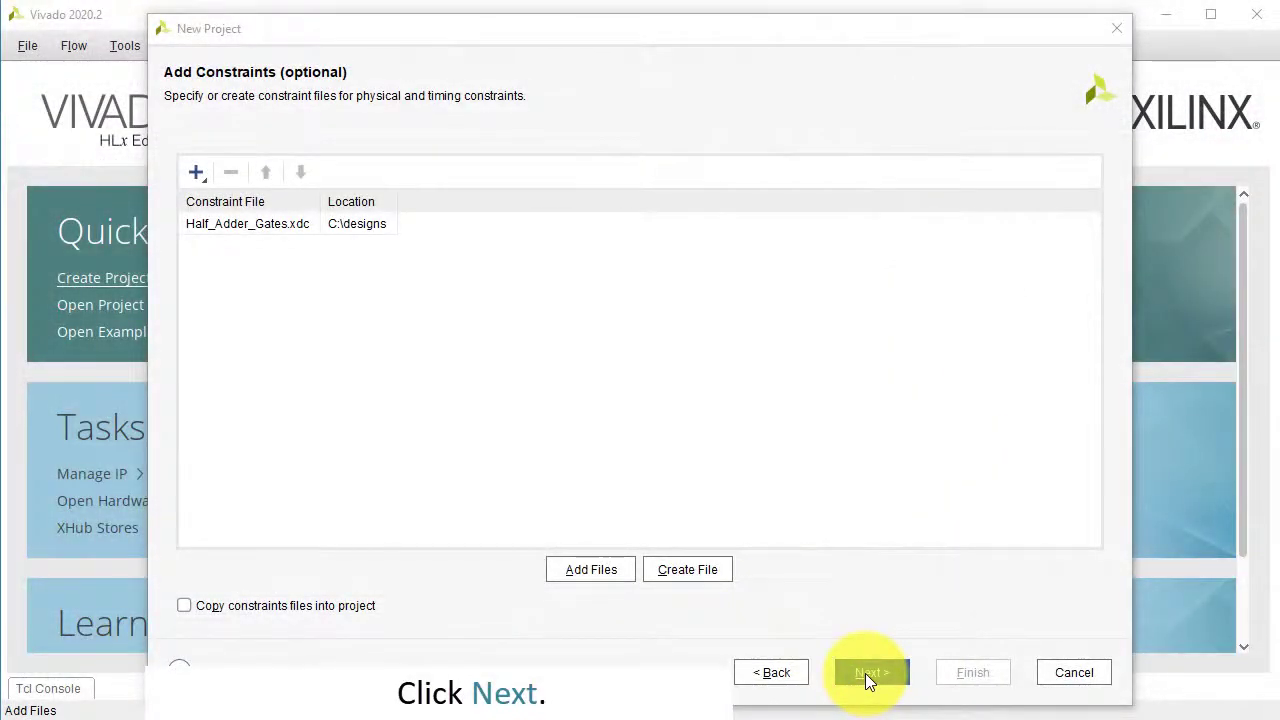
Choose the Basys3 board (part xc7a35tcpg236-1) as default and continue to the summary.
click(867, 677)
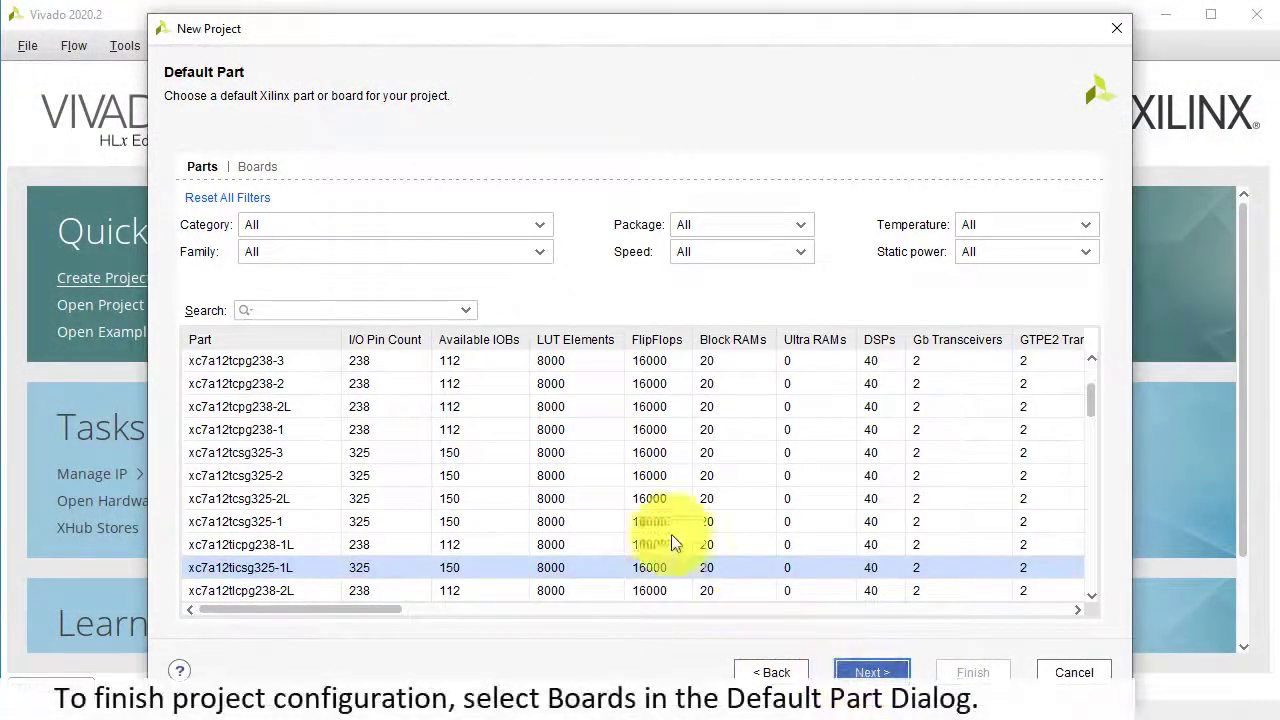
click(262, 169)
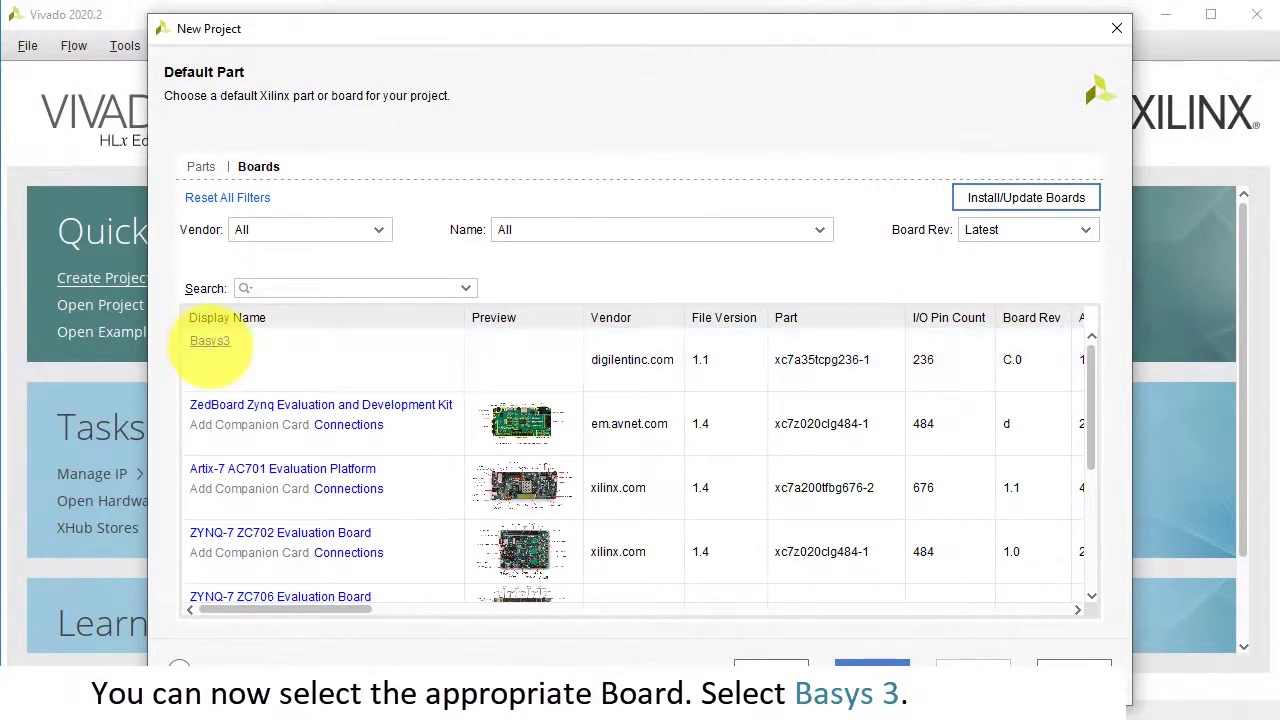
click(210, 348)
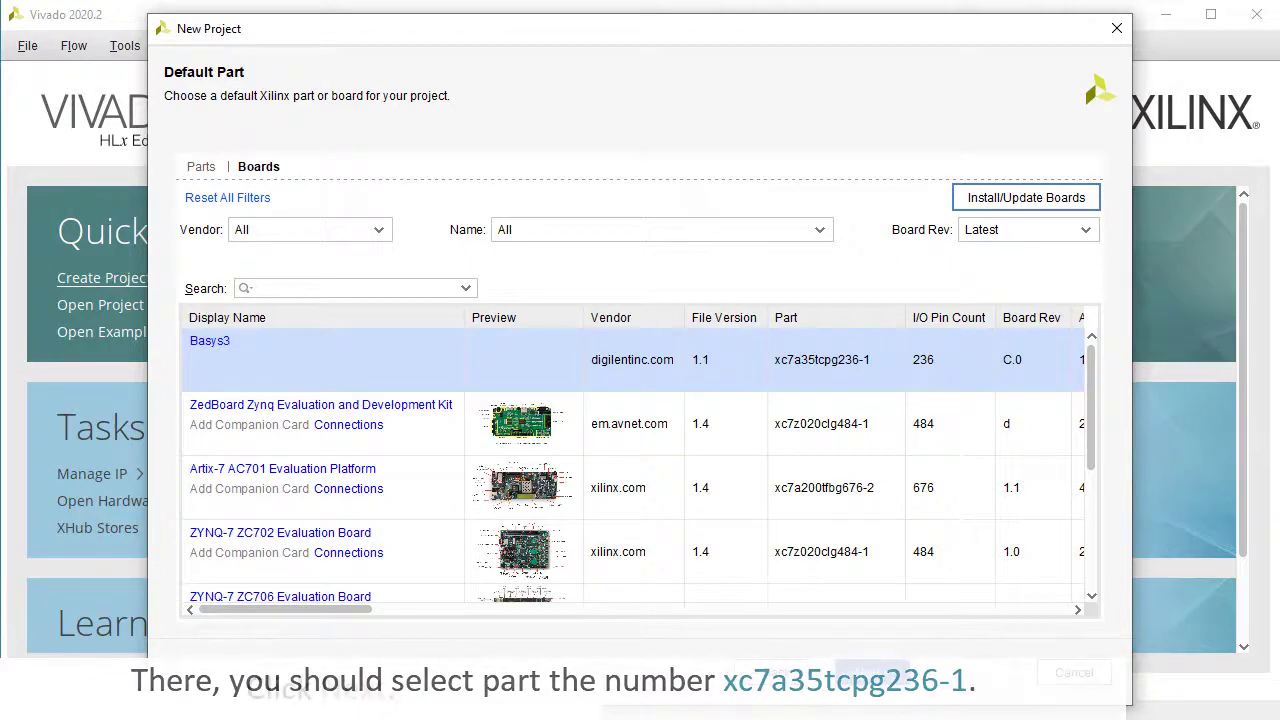
click(869, 681)
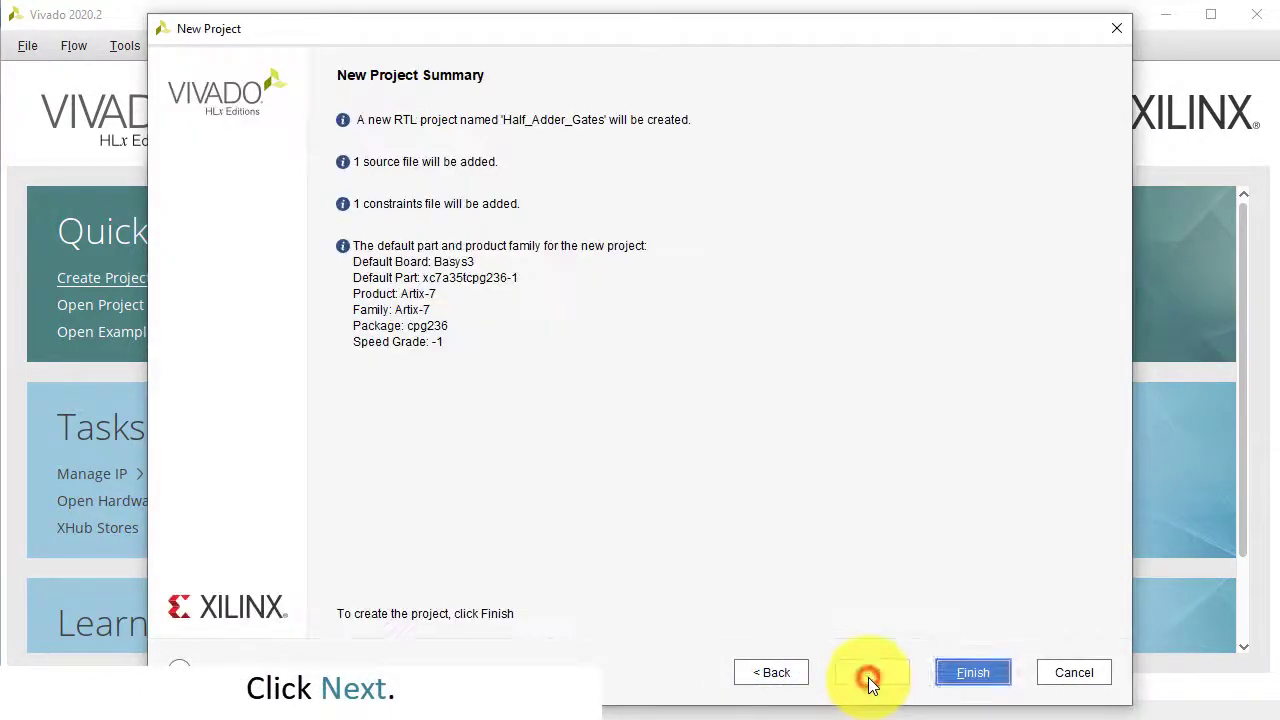
Finish the Half_Adder_Gates project and open Half_Adder_Gates.vhd and Half_Adder_Gates.xdc for review.
click(971, 684)
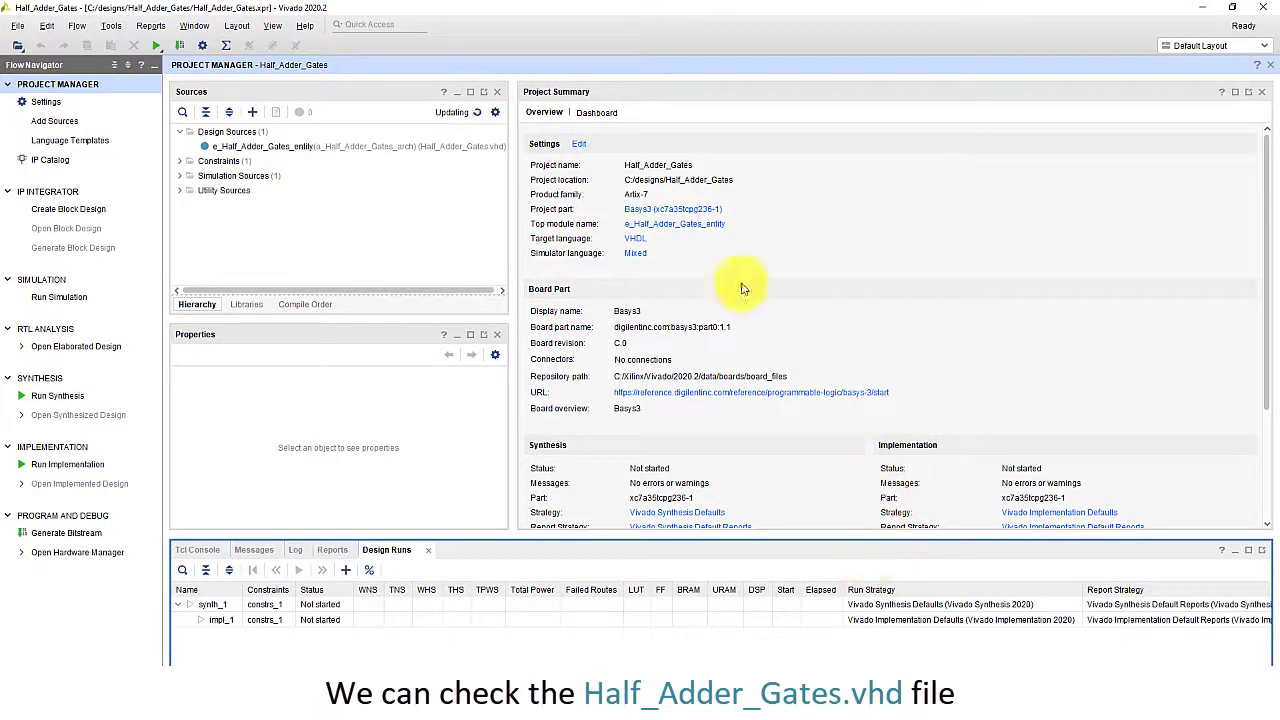
click(294, 148)
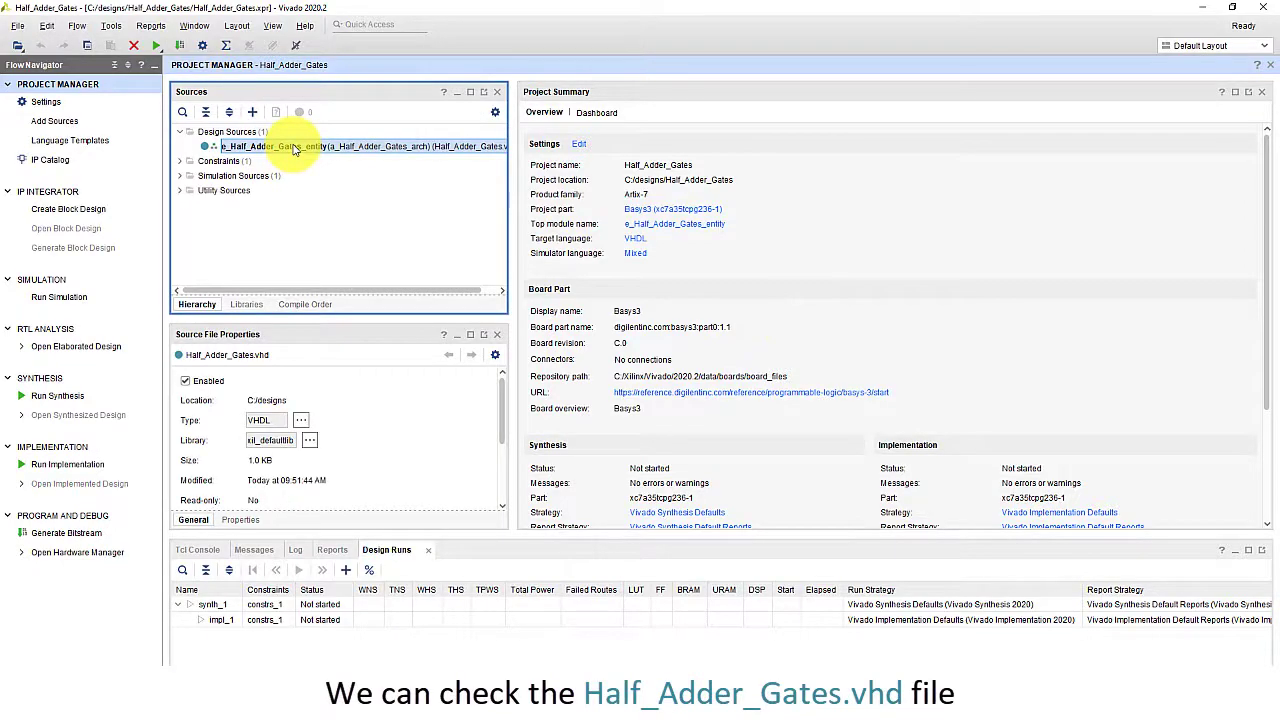
double_click(294, 148)
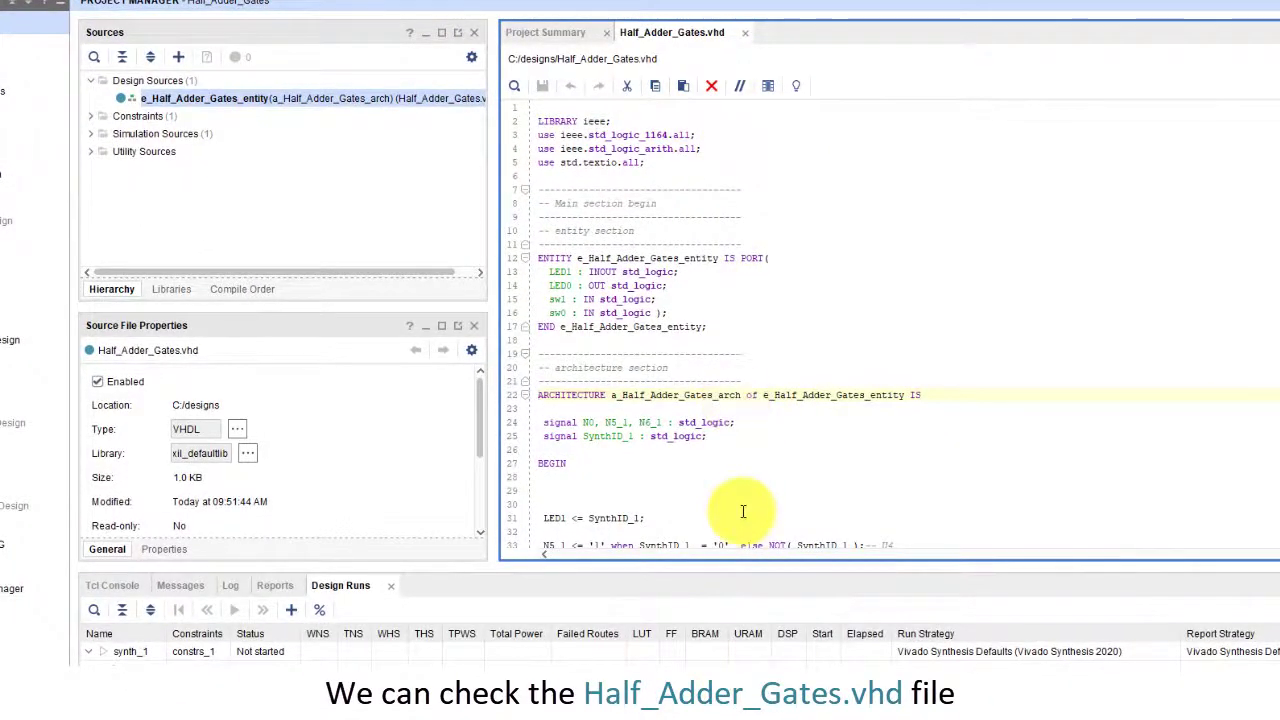
click(91, 116)
double_click(170, 152)
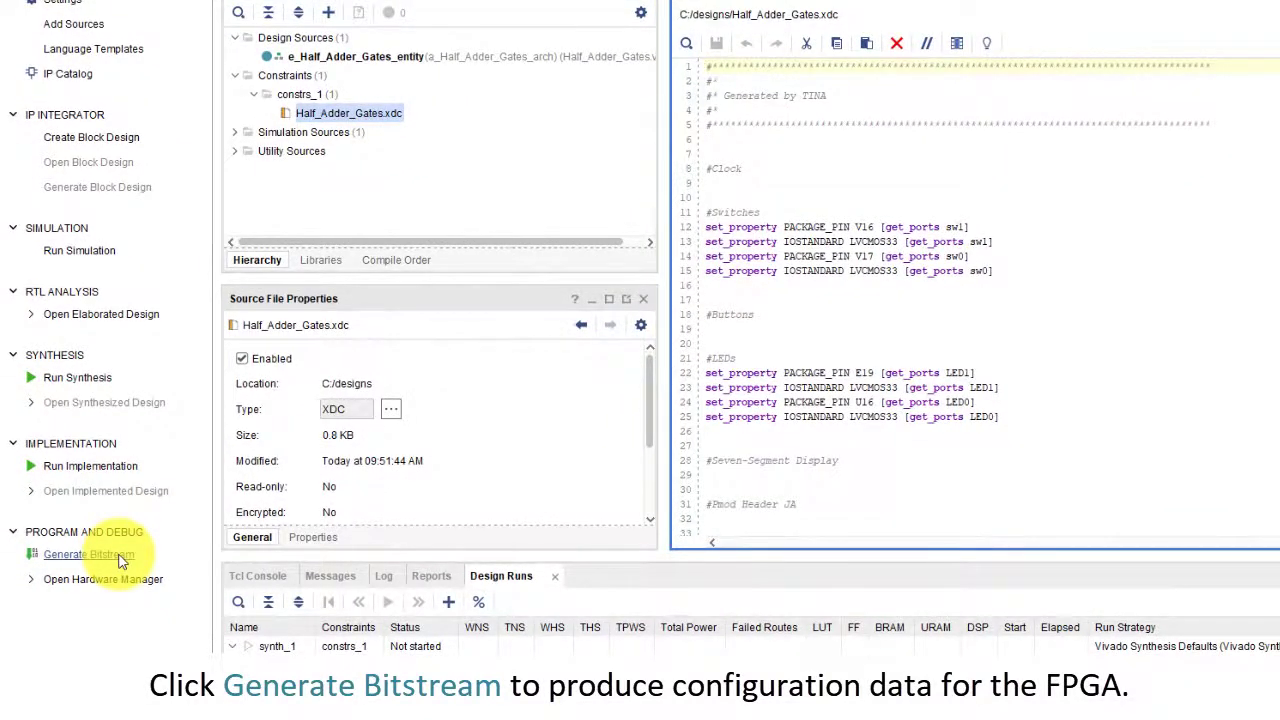
Generate the half adder's bitstream, then choose to open the Hardware Manager once it completes.
click(120, 558)
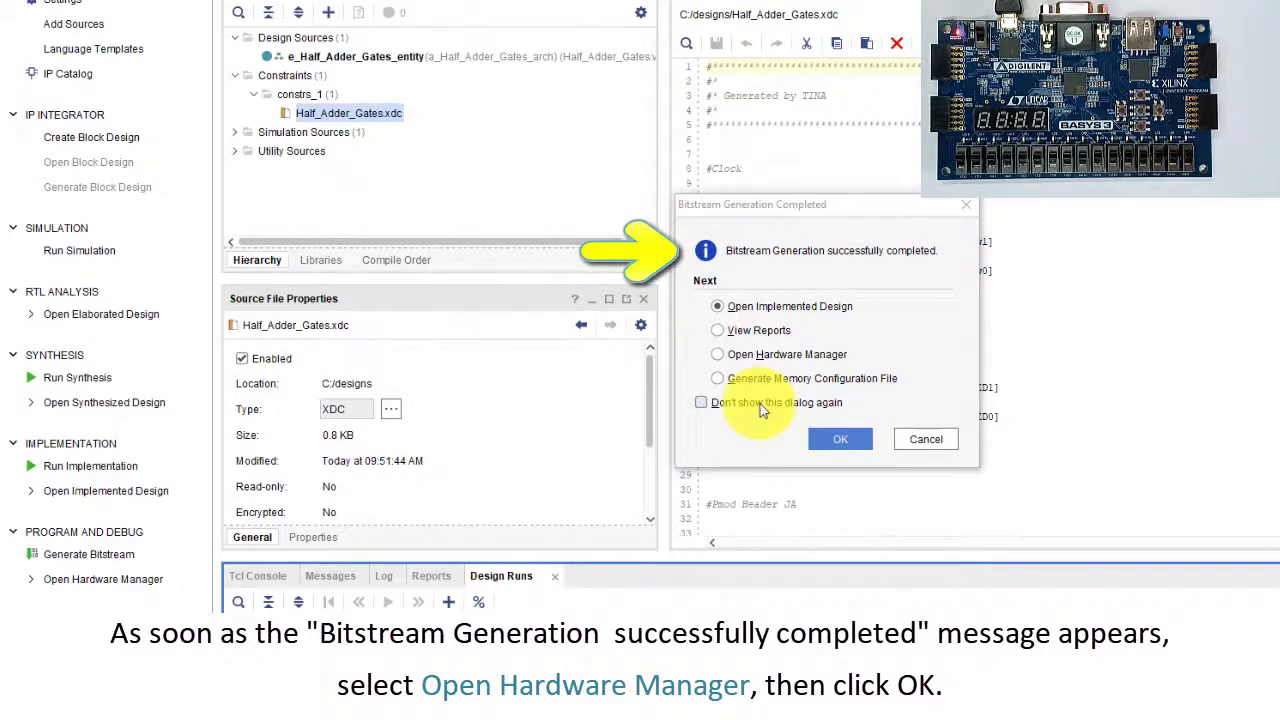
click(796, 362)
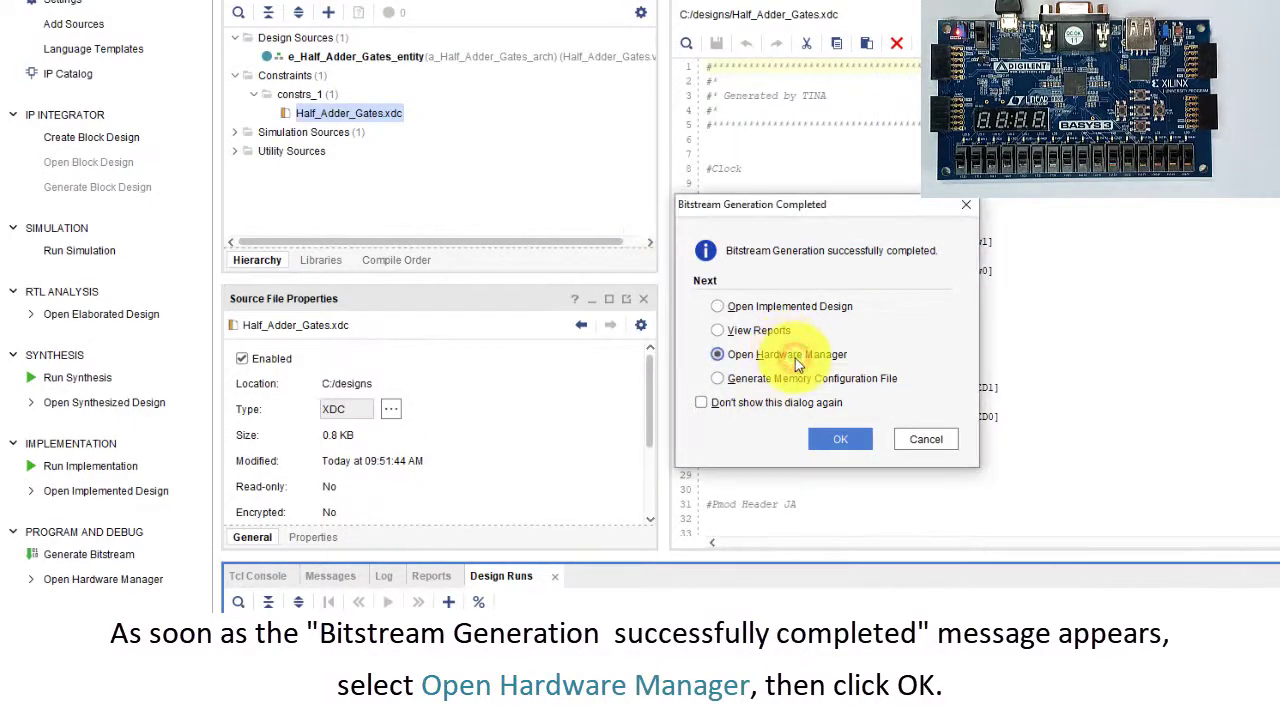
click(860, 446)
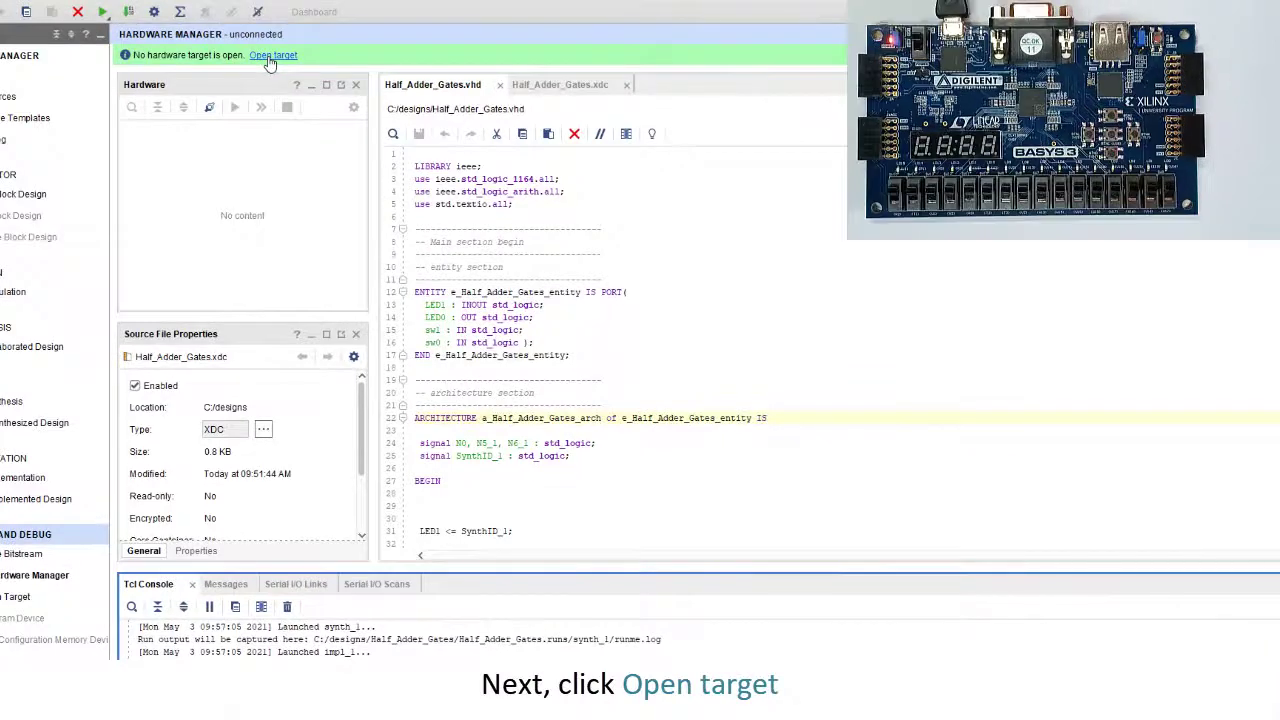
Auto-connect to the Basys 3 board and program the xc7a35t_0 device with the bitstream.
click(272, 56)
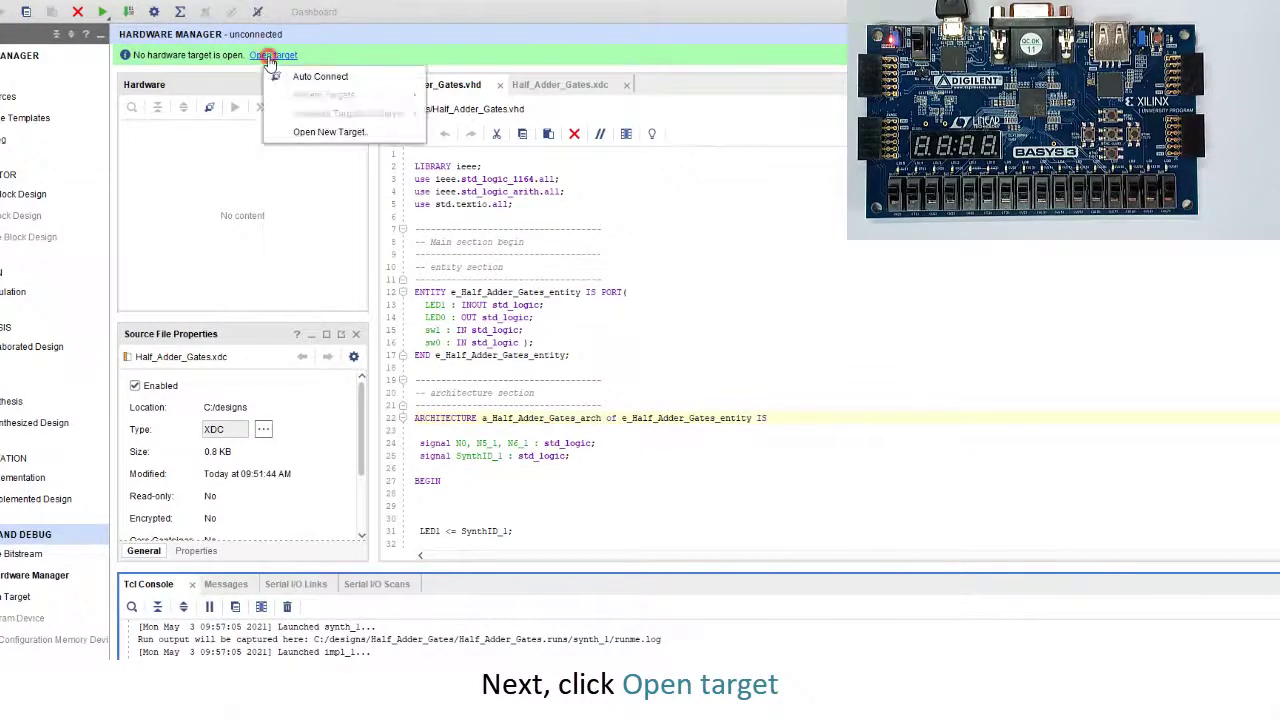
click(290, 77)
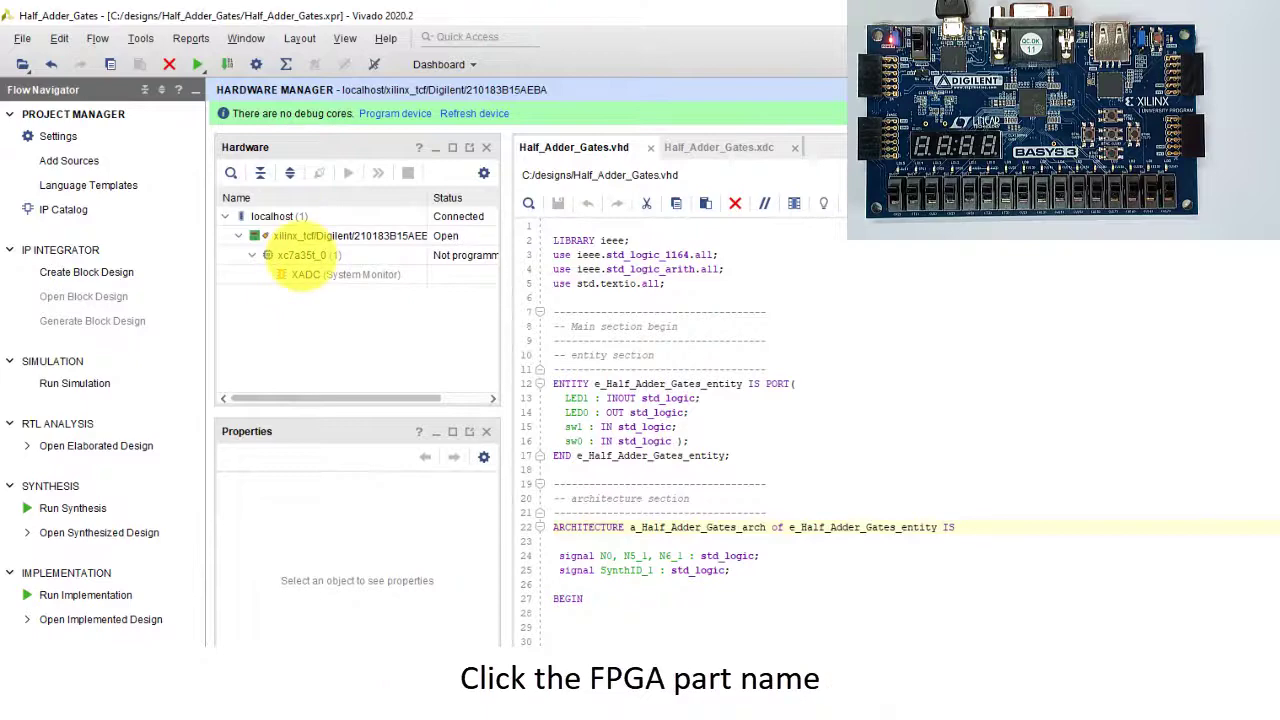
click(300, 256)
right_click(302, 257)
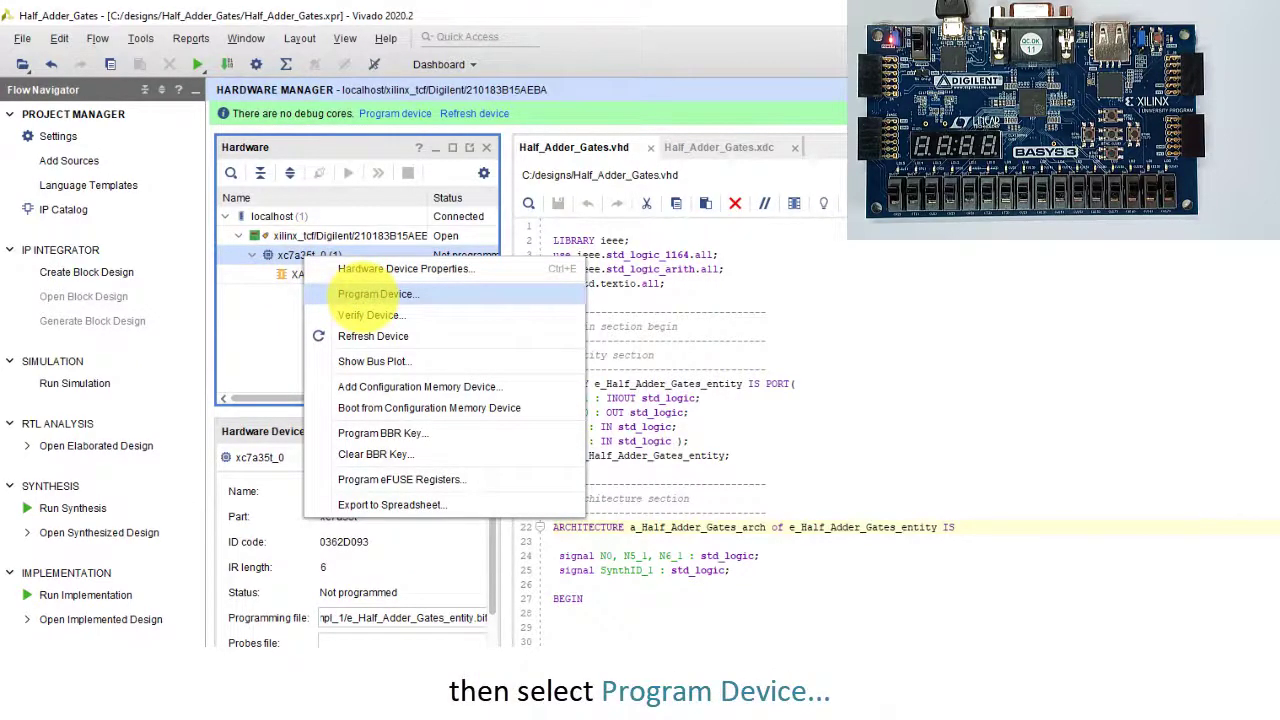
click(372, 294)
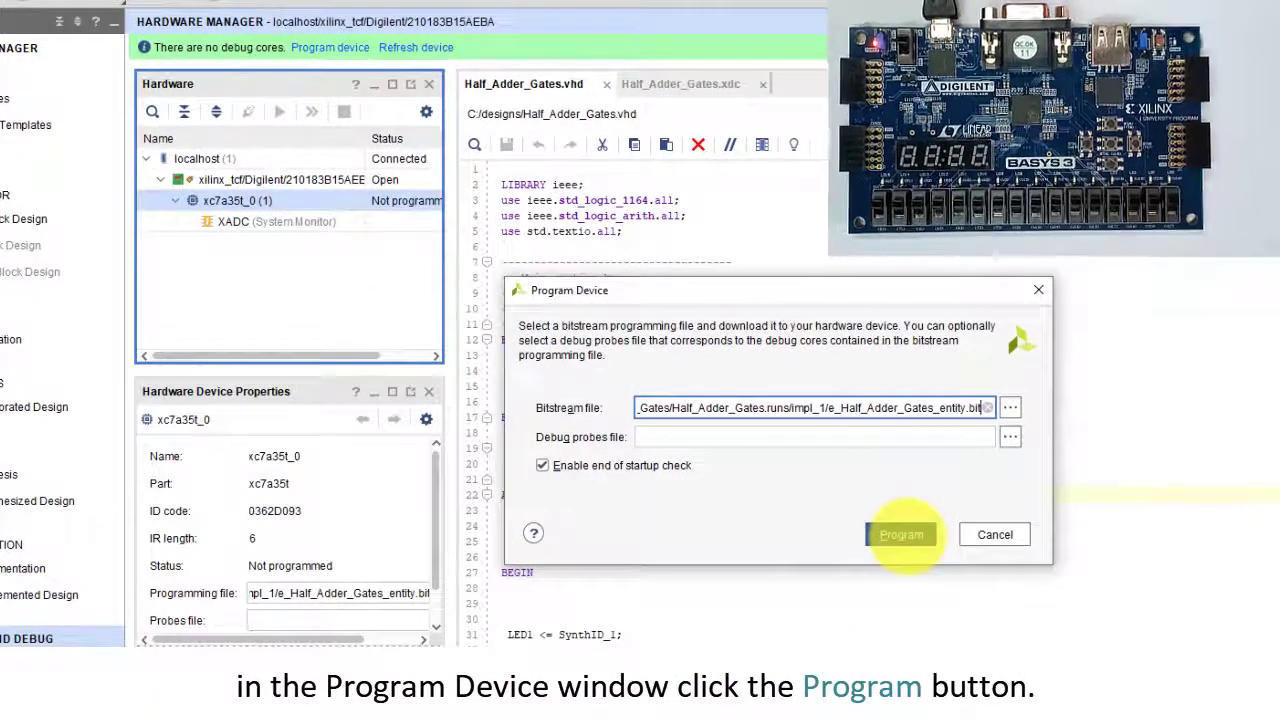
click(901, 534)
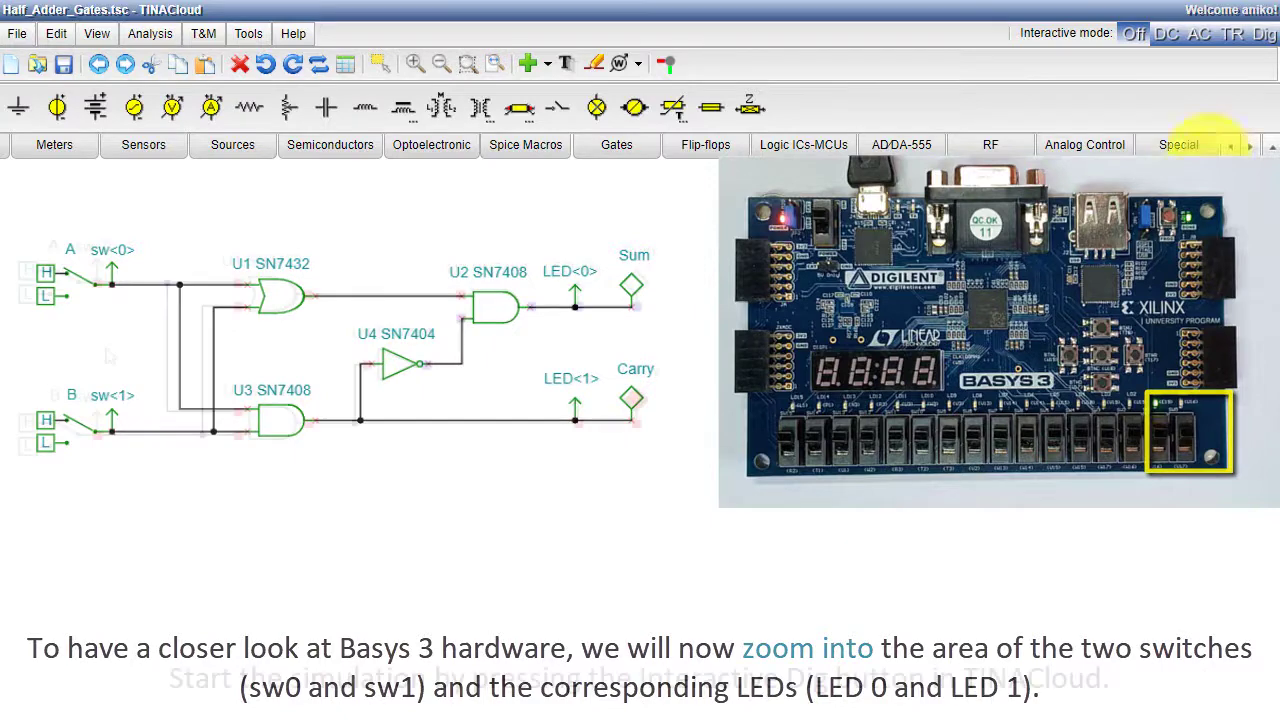
Start the Dig interactive simulation and toggle switches A and B, ending with both inputs low.
click(1262, 36)
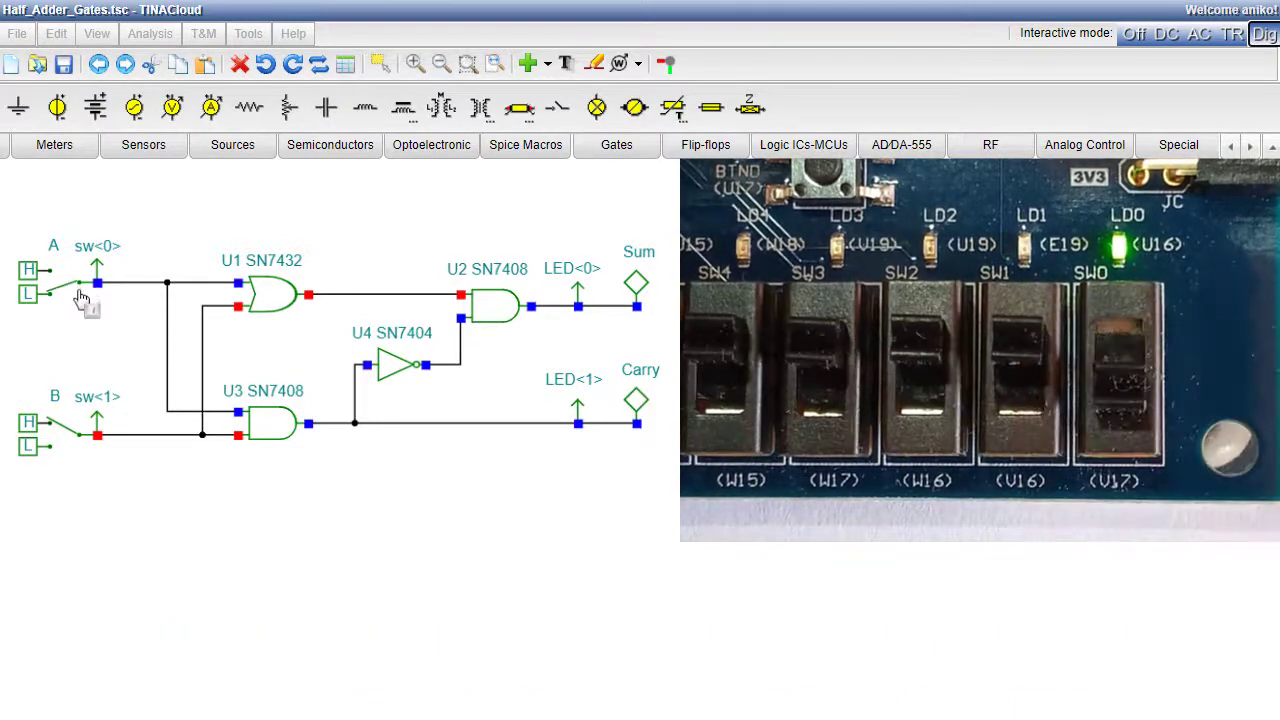
click(82, 290)
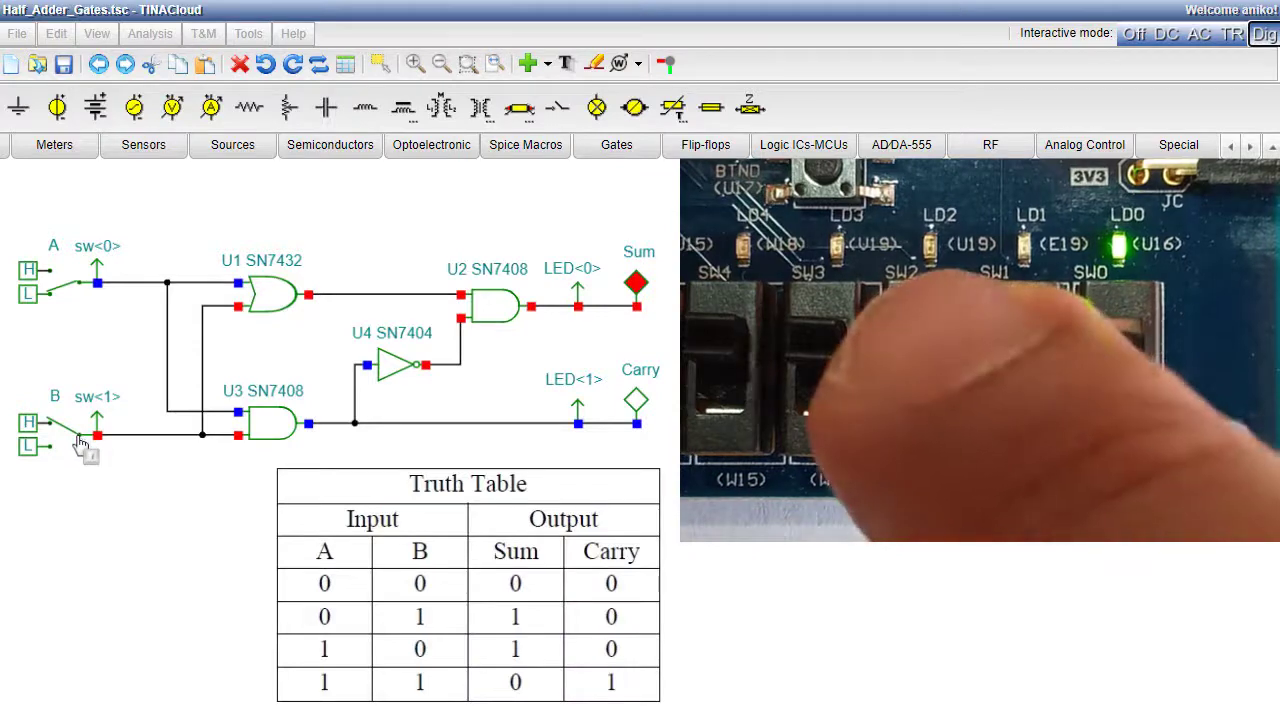
click(82, 440)
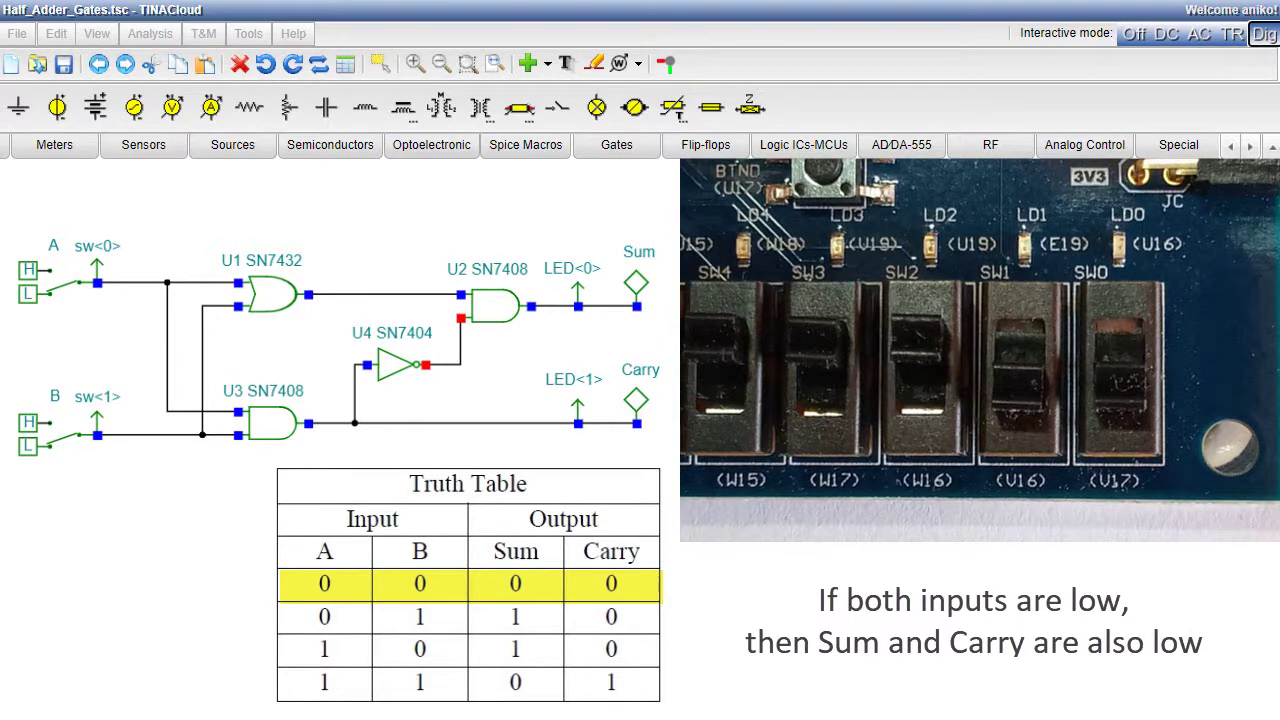
Toggle switches A and B through the one-high cases, finishing with both high so Carry lights.
click(82, 288)
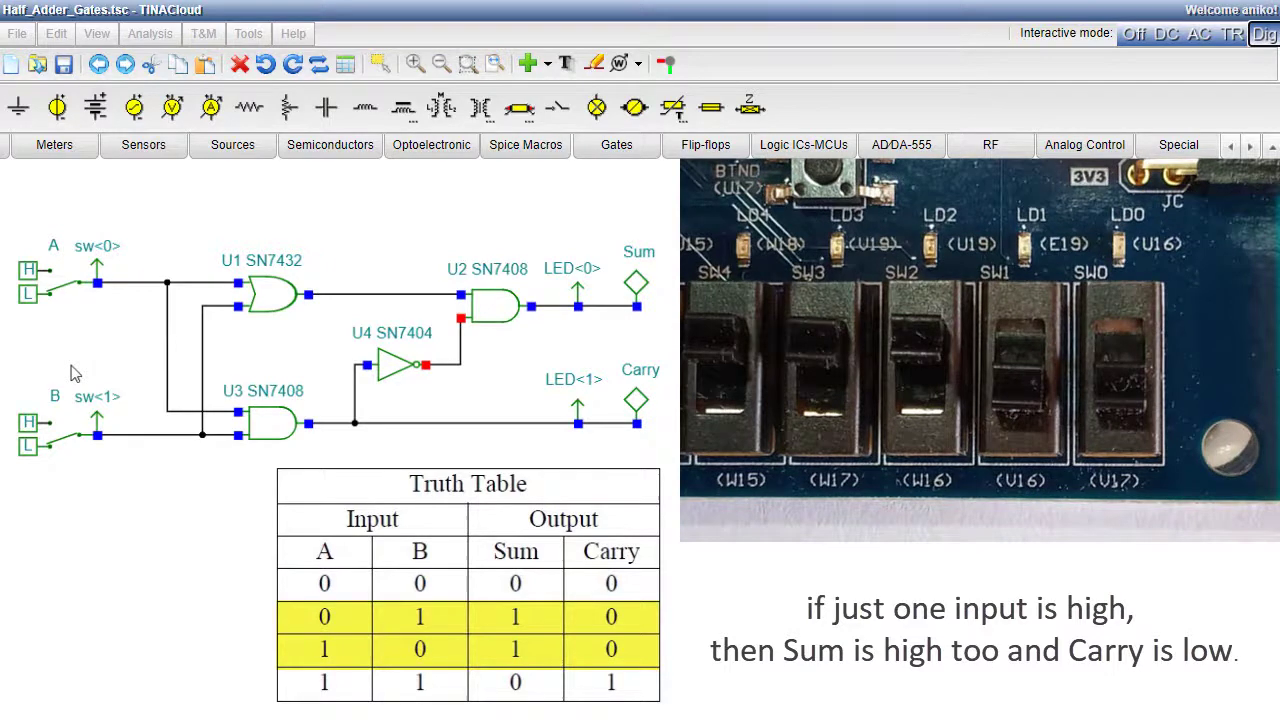
click(78, 433)
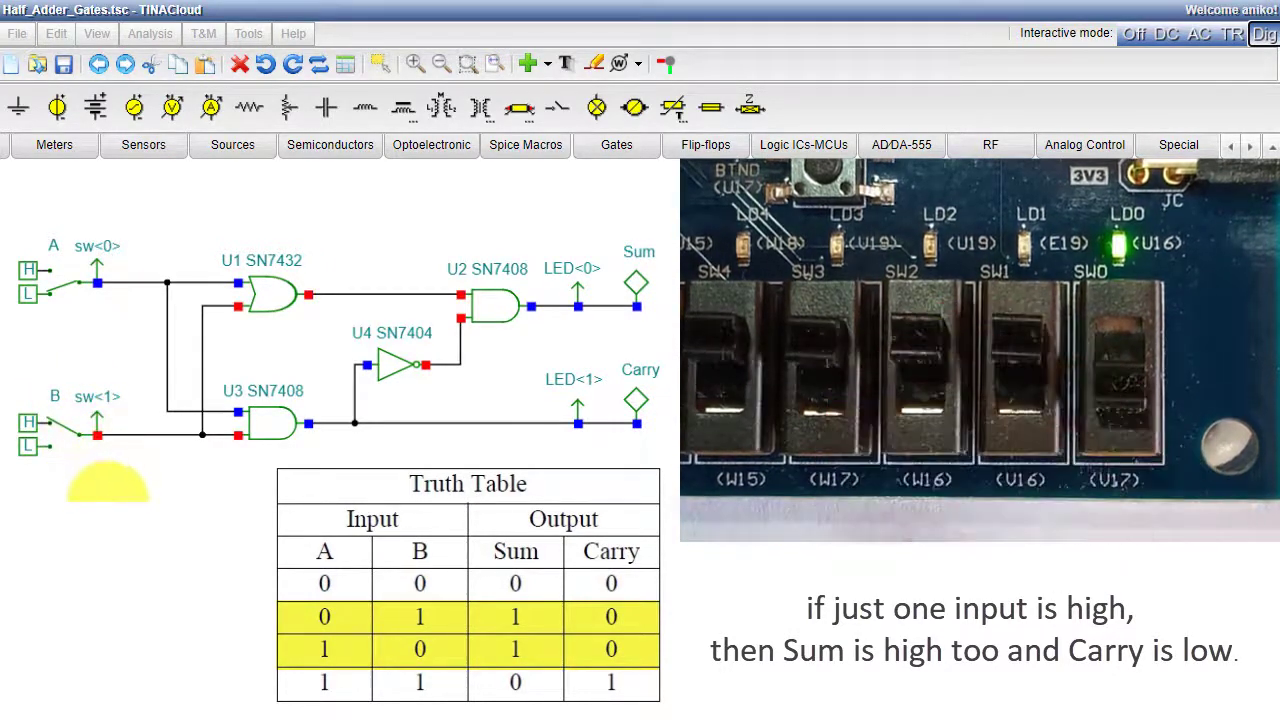
click(80, 288)
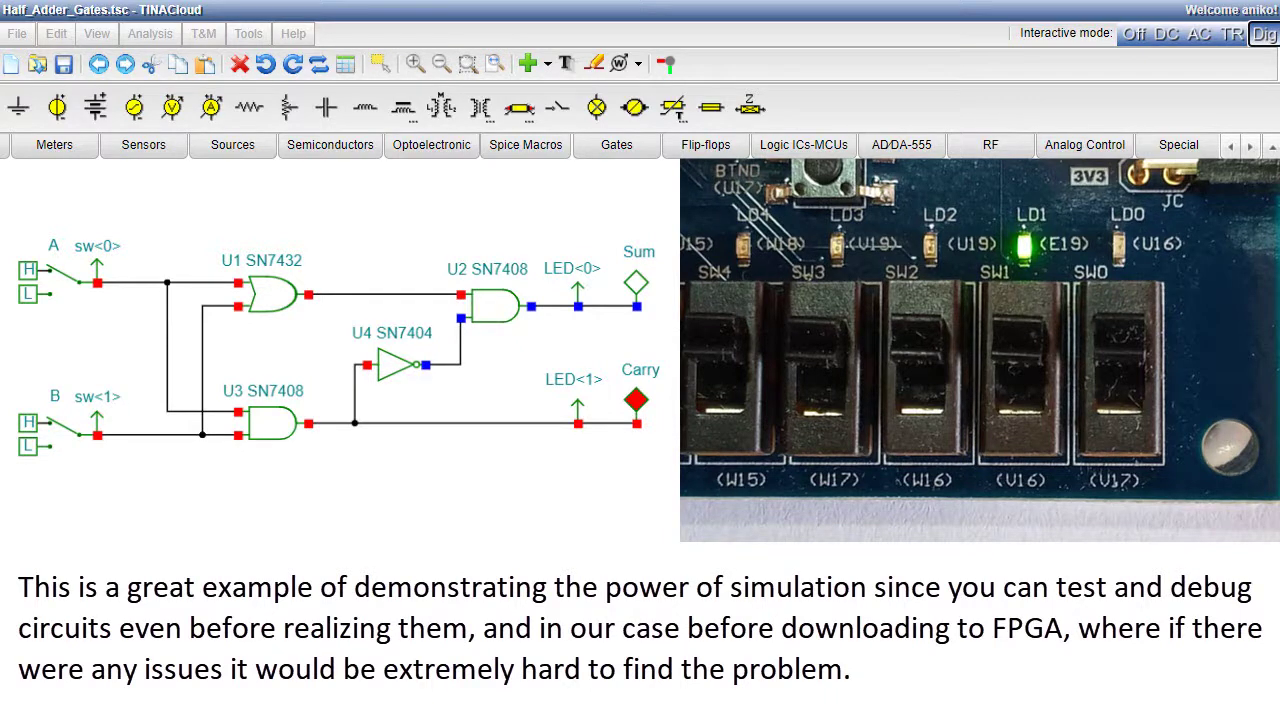
Set the Interactive mode bar to Off to end the half-adder simulation.
click(1137, 47)
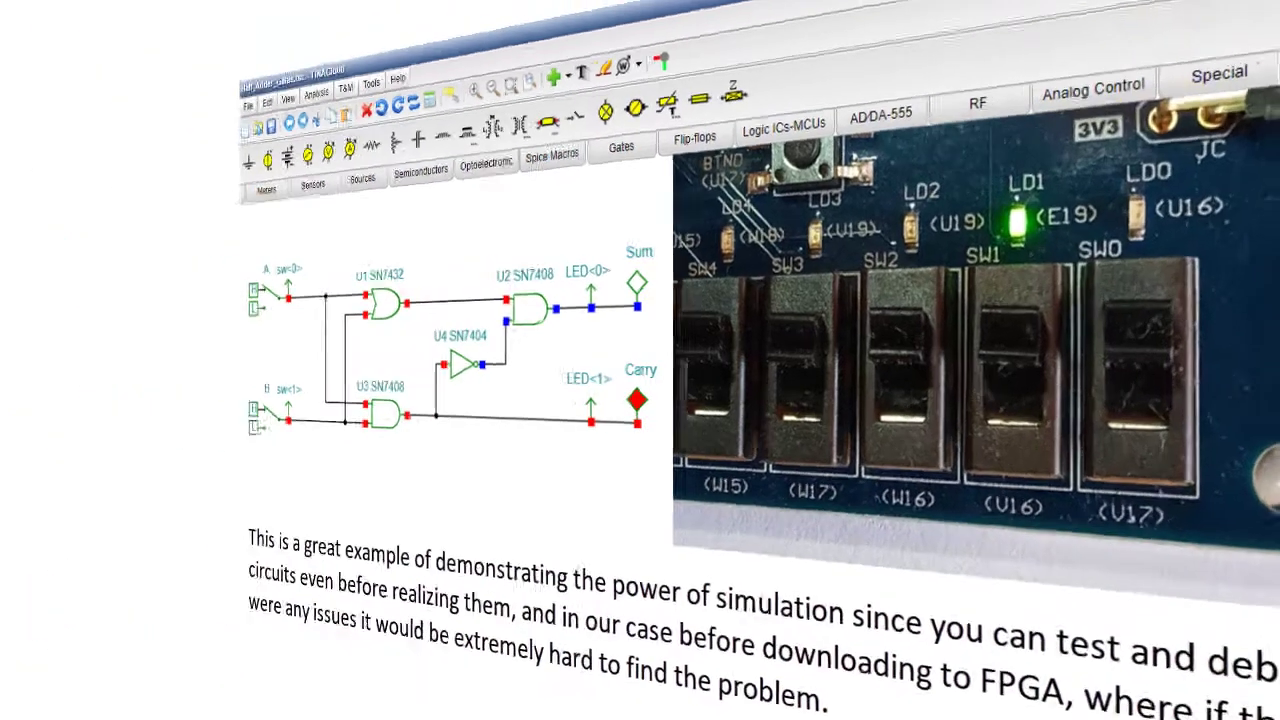